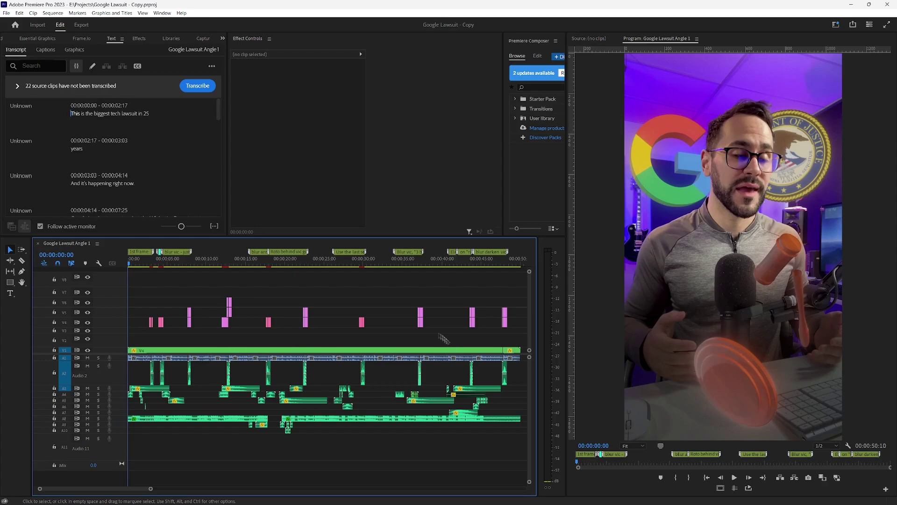
Scrub through the sequence to preview the edit and return to its start
click(237, 265)
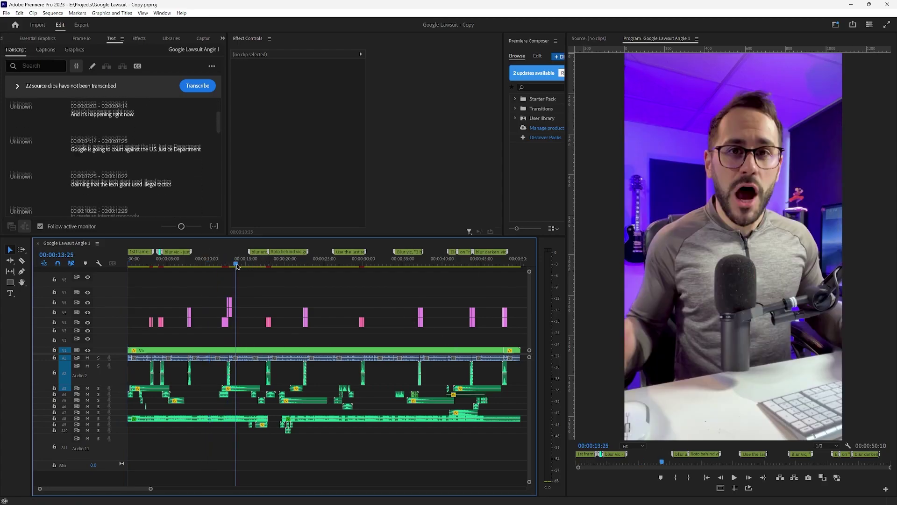
drag(237, 265, 422, 265)
key(Home)
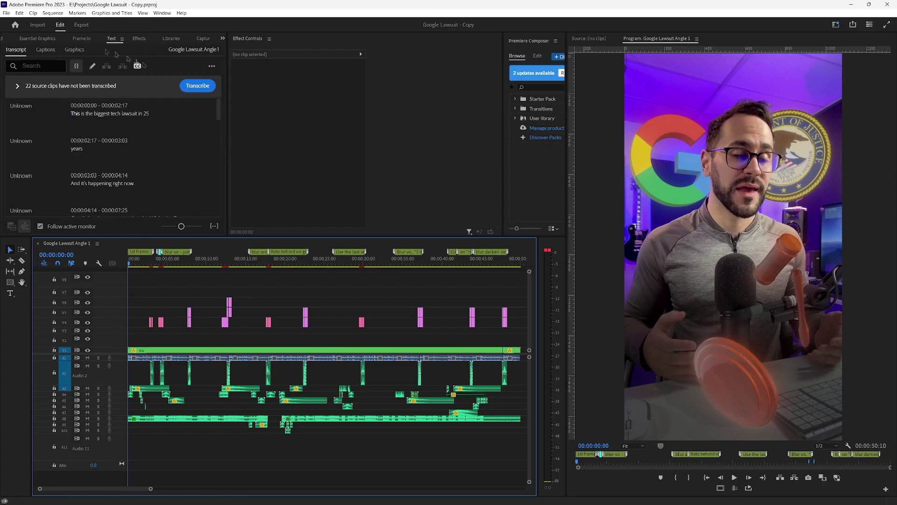
Bring up the text tools and transcribe the source clips that have not been transcribed
click(223, 39)
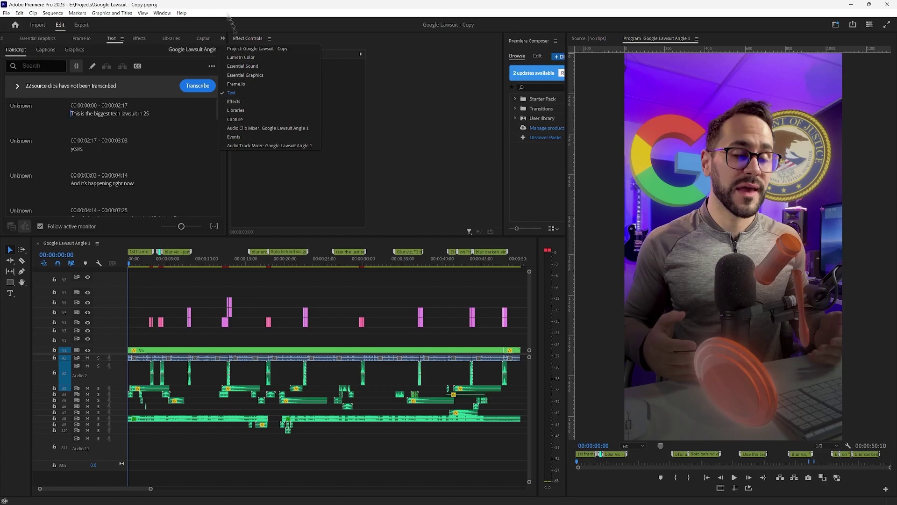
click(162, 12)
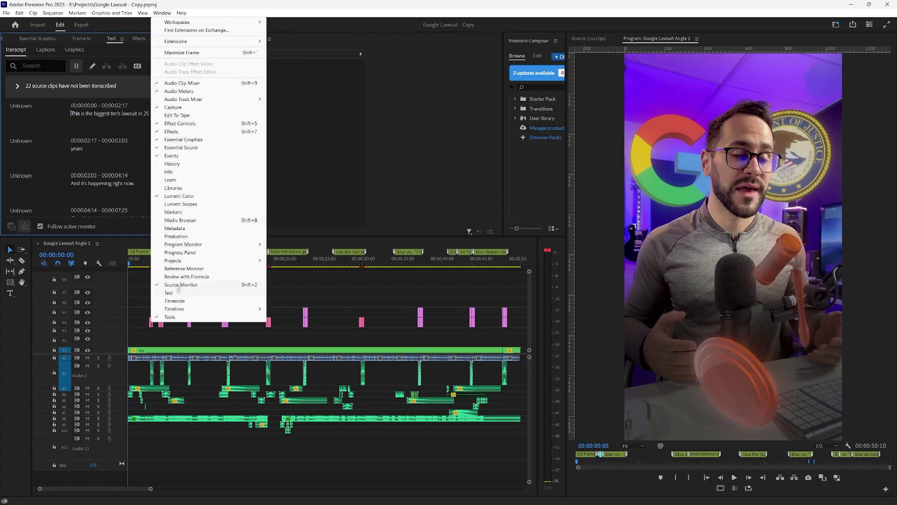
click(184, 292)
click(198, 86)
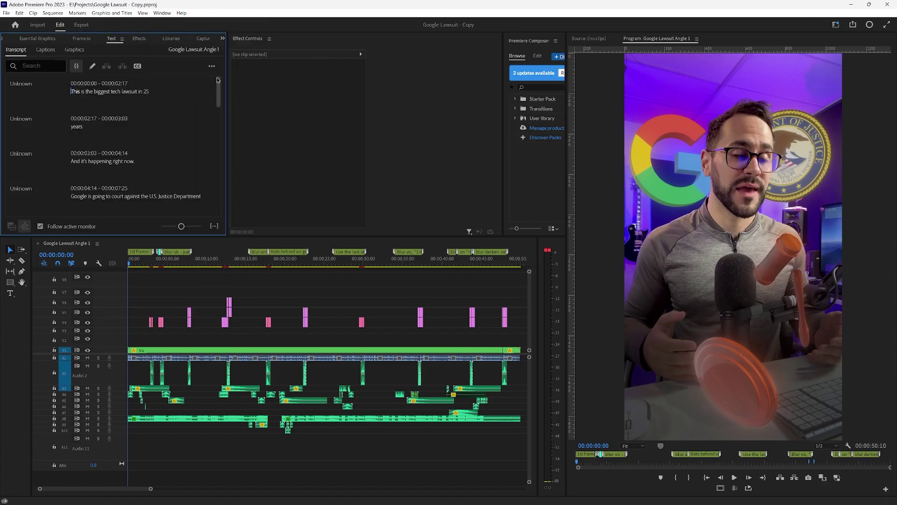
mouse_move(217, 99)
mouse_down()
mouse_move(217, 206)
mouse_move(217, 96)
mouse_up()
Create single-line captions from the transcript with the Subtitle default preset, maximum length 7 characters, minimum duration 1.2 seconds and gap 0 frames
click(45, 51)
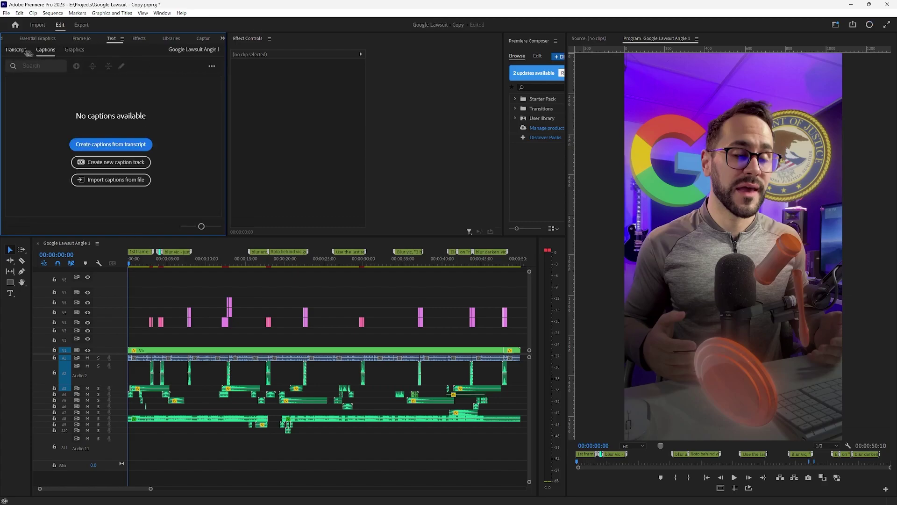
click(119, 143)
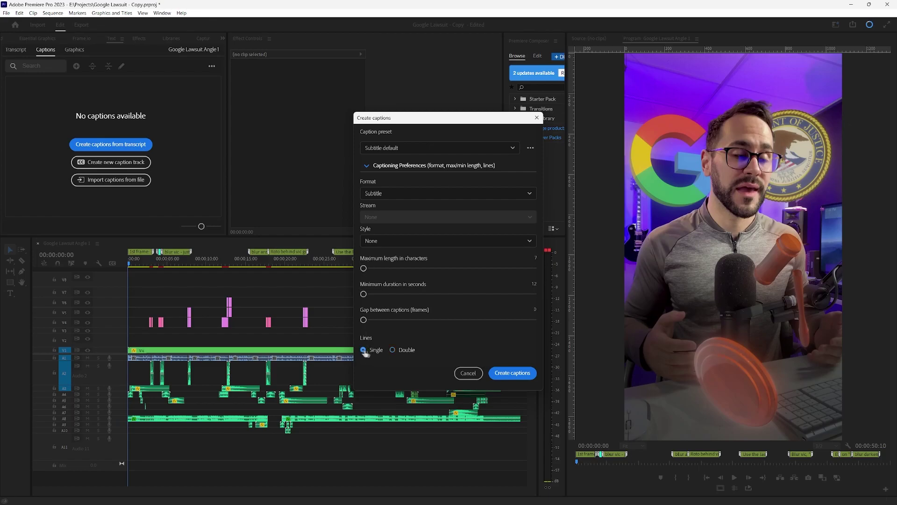
click(516, 377)
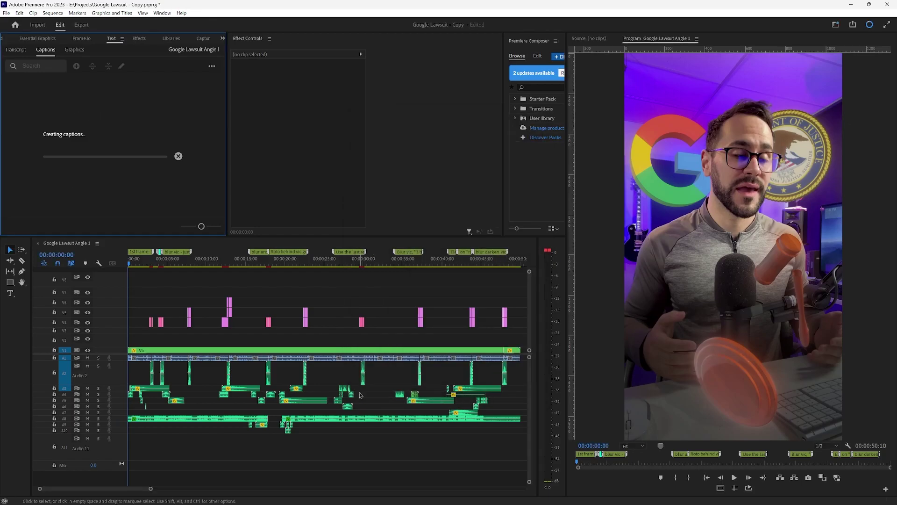
drag(172, 237, 177, 206)
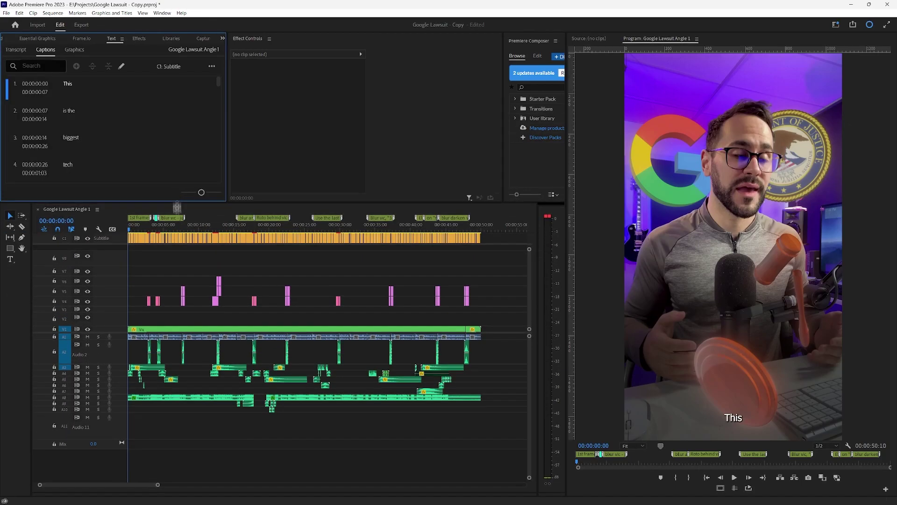
Select all captions on the subtitle track and upgrade them to graphics
click(494, 243)
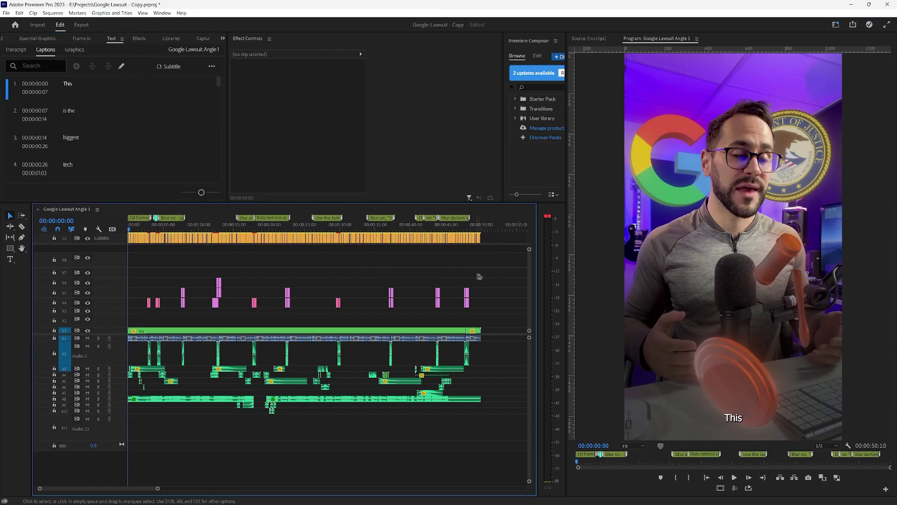
drag(479, 276, 131, 235)
click(112, 12)
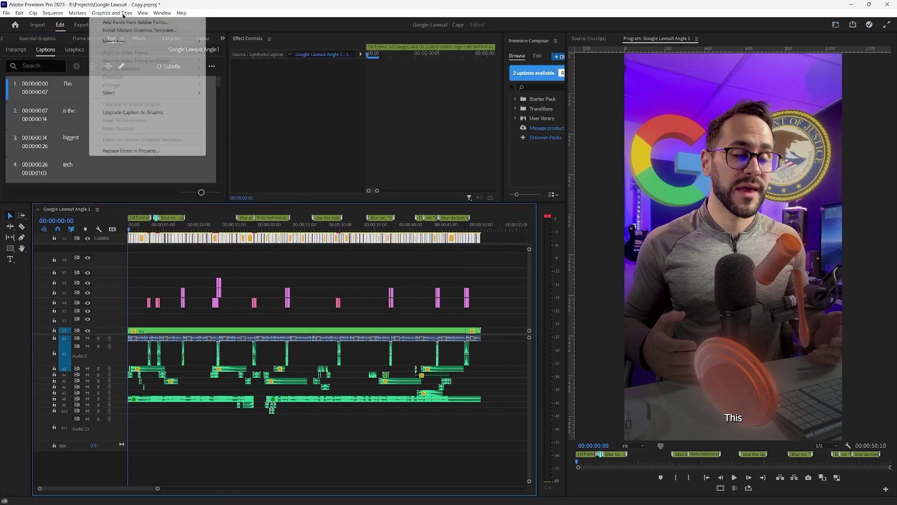
click(160, 113)
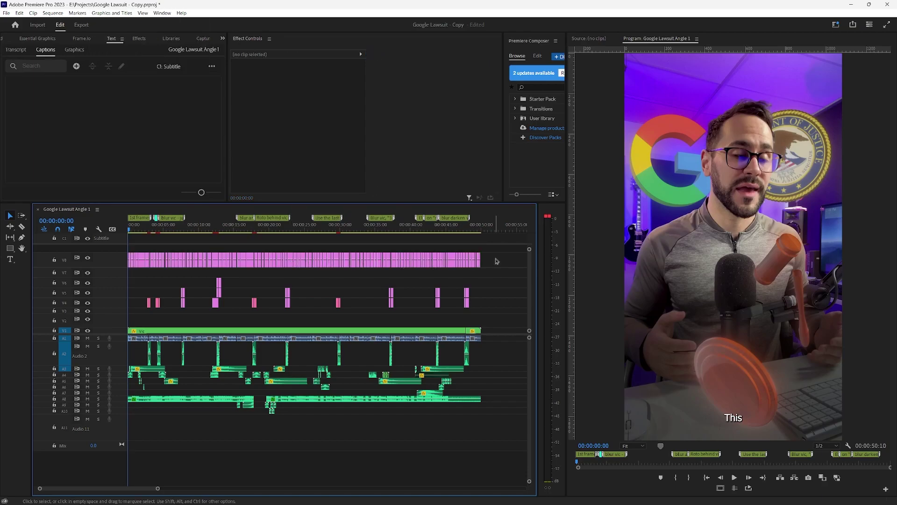
Delete the subtitle track and move all the caption graphics down to track V2, keeping their timing
right_click(106, 237)
click(135, 260)
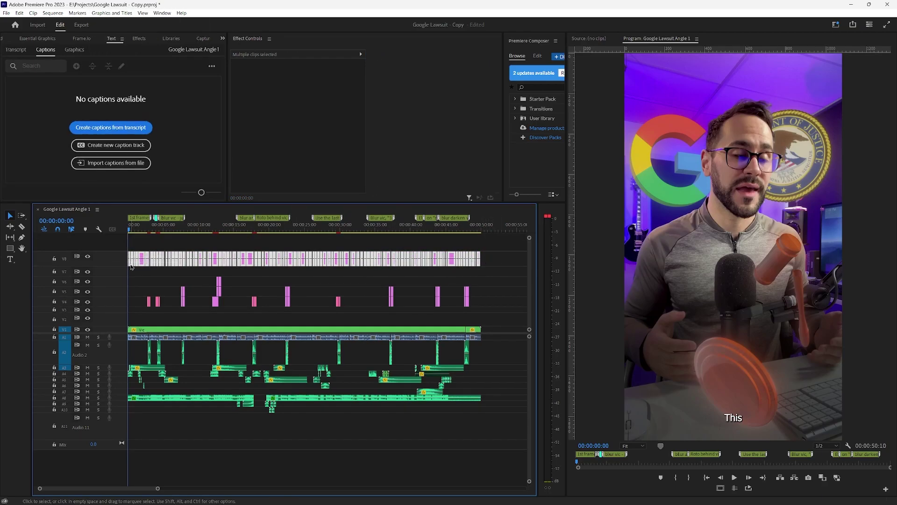
drag(135, 313, 136, 317)
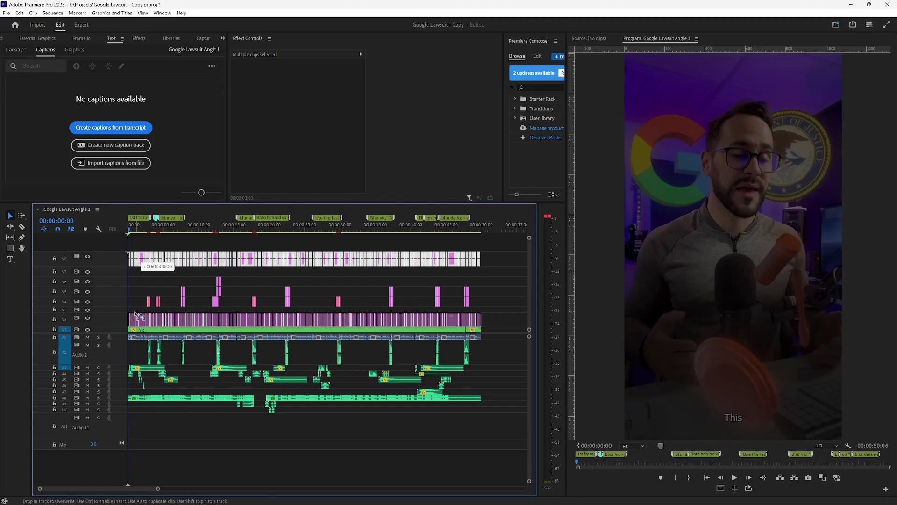
click(496, 332)
Select all the caption graphics on V2 and set their font to Cera Pro Bold
scroll(496, 332, up, 5)
scroll(383, 355, down, 3)
scroll(358, 363, down, 4)
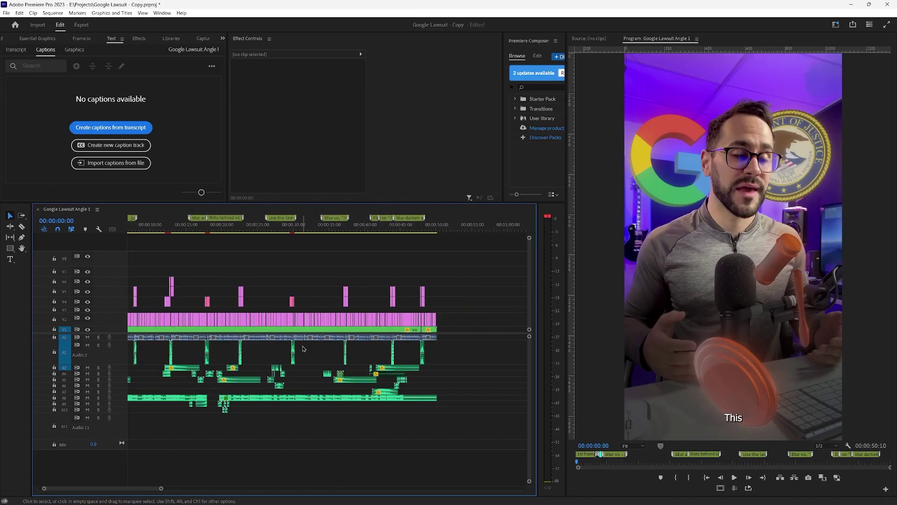
key(ctrl+a)
click(223, 39)
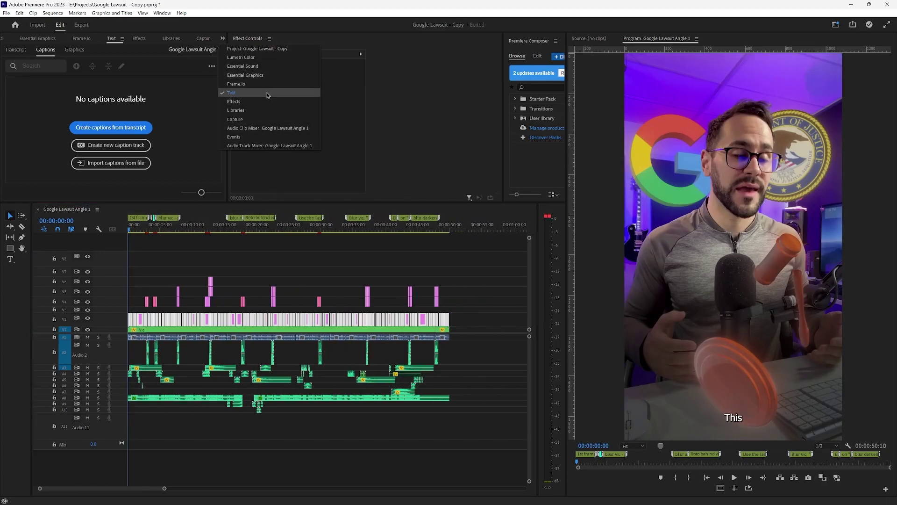
click(280, 83)
click(44, 92)
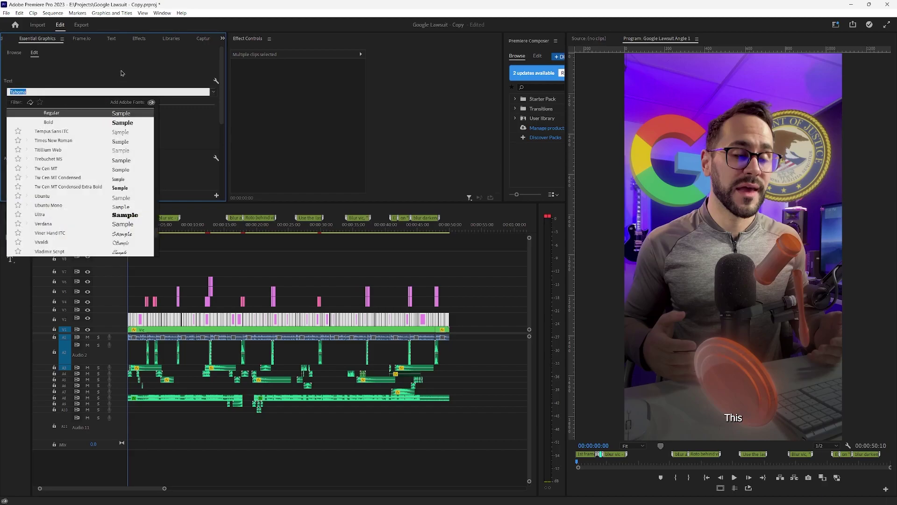
text(cera)
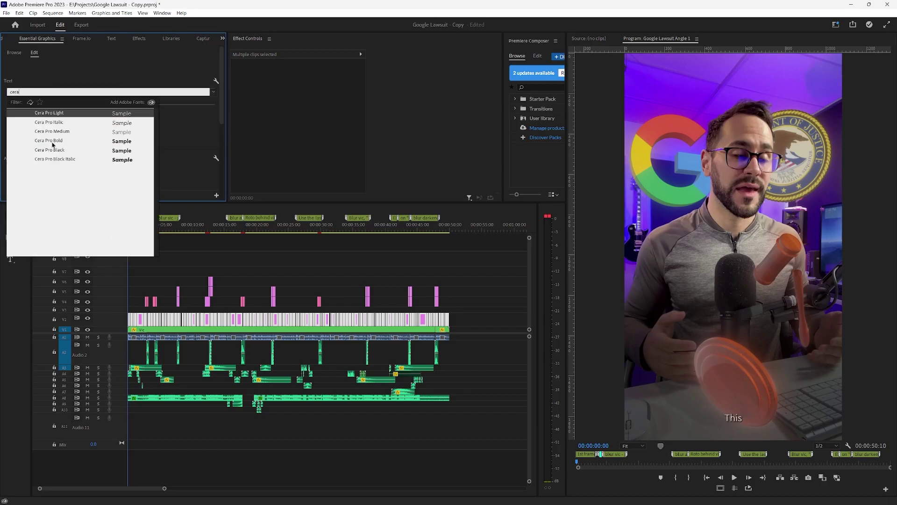
click(54, 141)
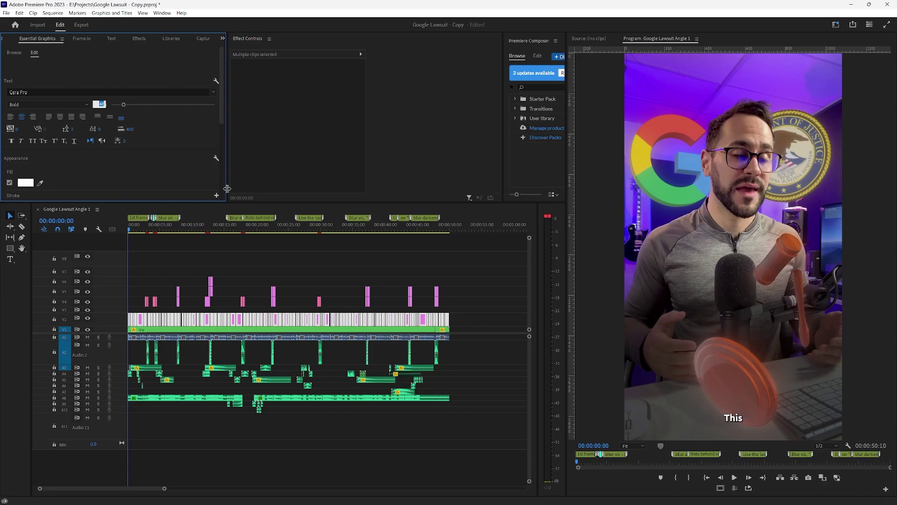
Set the font size of all the caption graphics to 80
click(103, 103)
text(80)
key(Return)
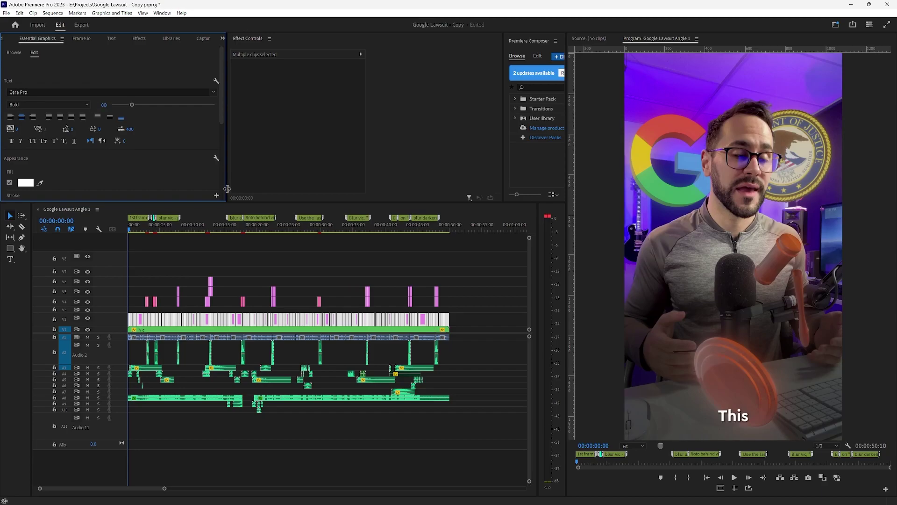
click(103, 105)
Reduce the caption shadow's distance to 0 and increase its size and blur
scroll(125, 145, down, 5)
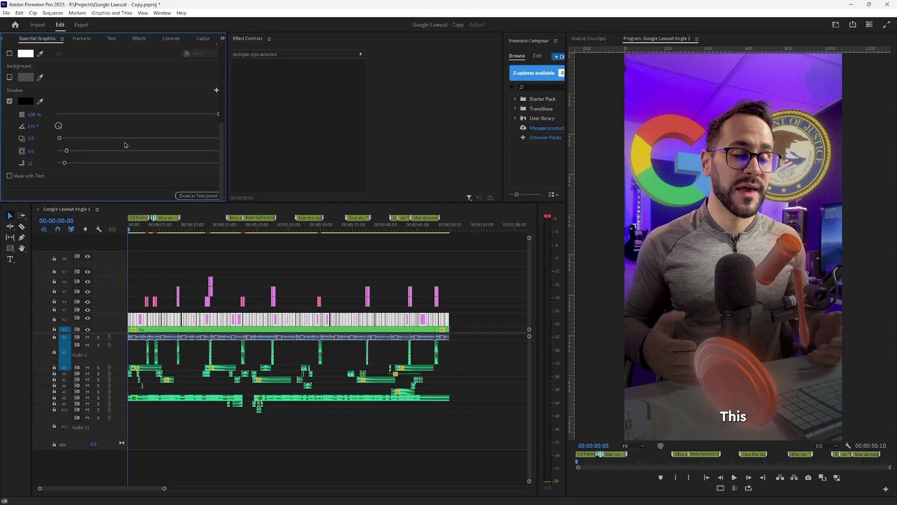
drag(59, 138, 57, 137)
mouse_move(65, 162)
mouse_down()
mouse_move(89, 163)
mouse_move(69, 151)
mouse_up()
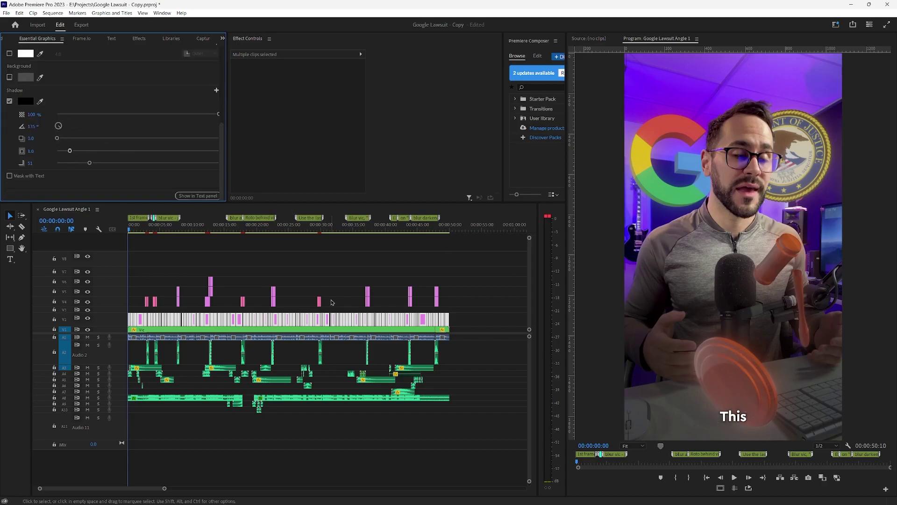
click(208, 269)
Play the opening seconds to check the captions and move the light leak pair around 3 seconds up to track V5
scroll(204, 340, down, 1)
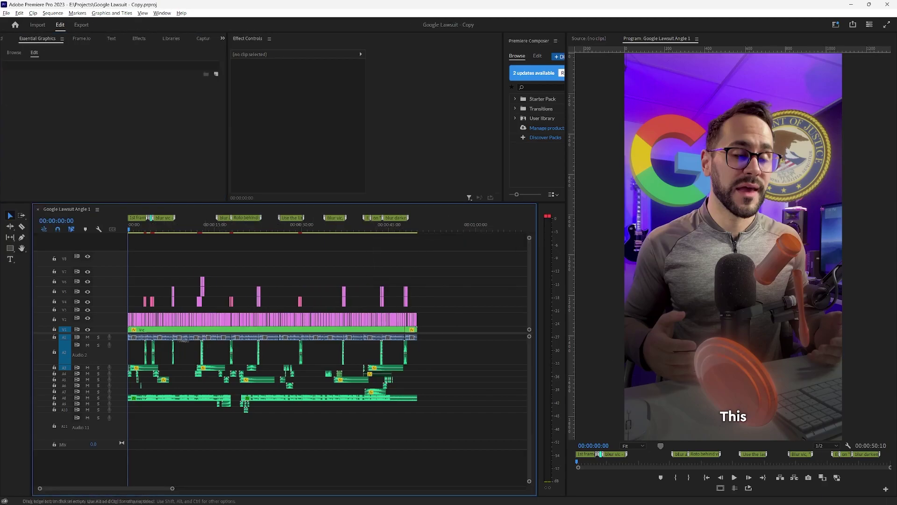
scroll(206, 339, up, 8)
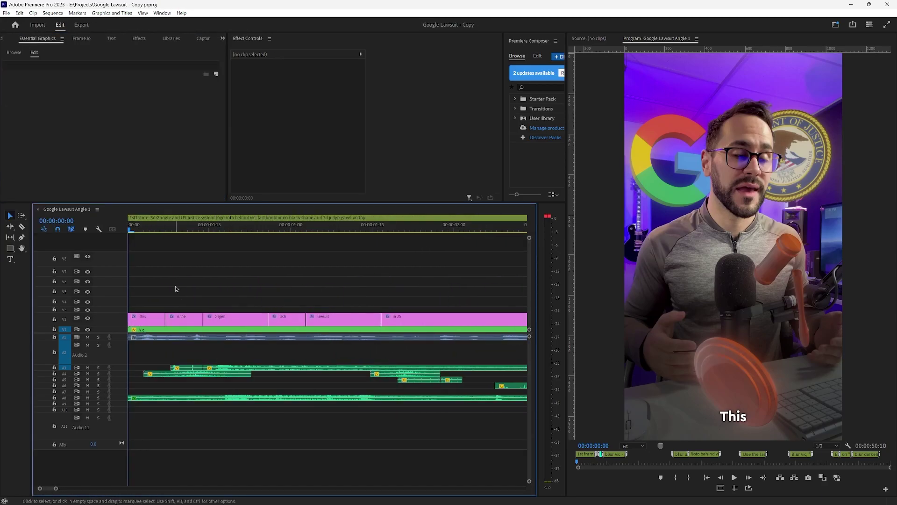
key(space)
scroll(356, 304, up, 3)
key(space)
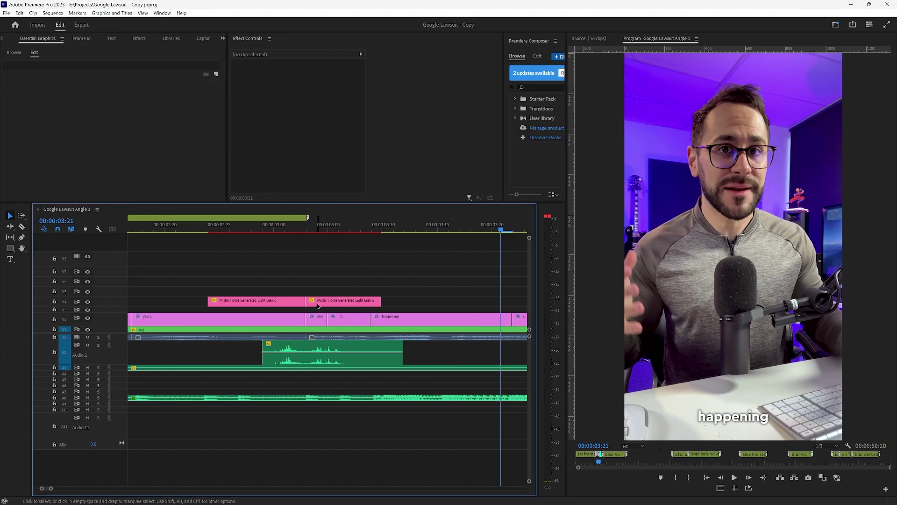
drag(317, 304, 321, 292)
click(319, 304)
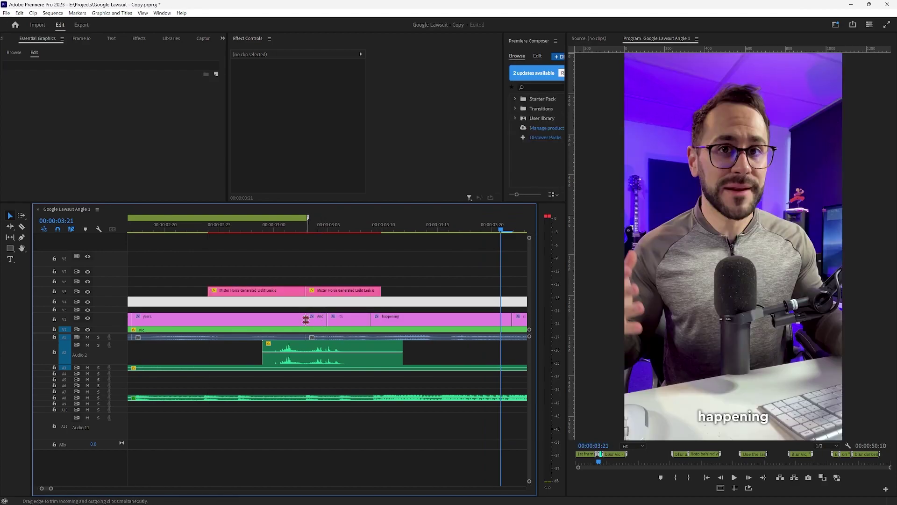
Roll the caption edits between "now" and "Google" and between "years" and "And" onto the video cuts, and save the project
drag(385, 319, 391, 320)
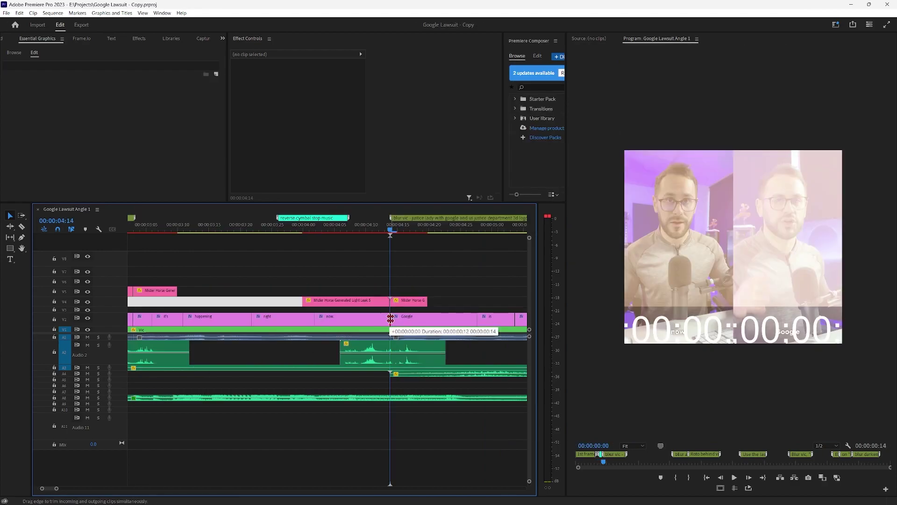
key(ctrl+s)
scroll(364, 332, down, 2)
scroll(268, 341, up, 4)
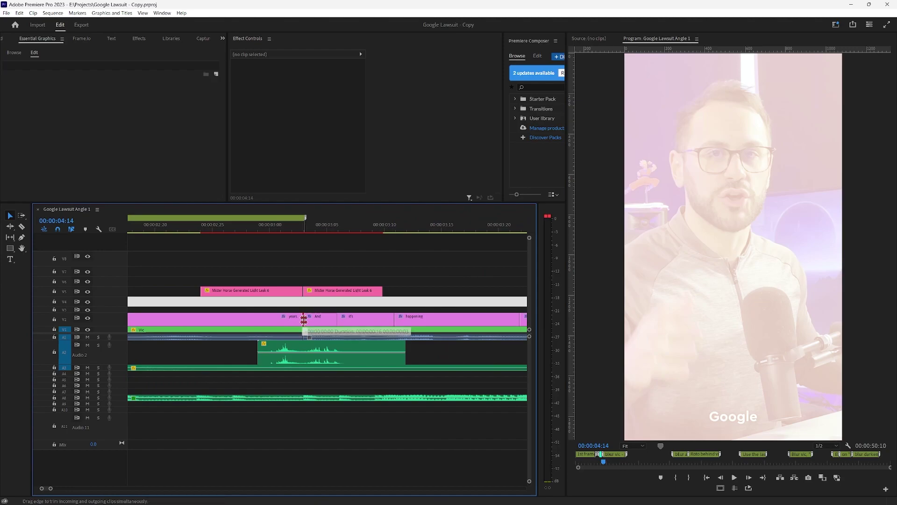
scroll(302, 329, down, 2)
scroll(301, 335, up, 1)
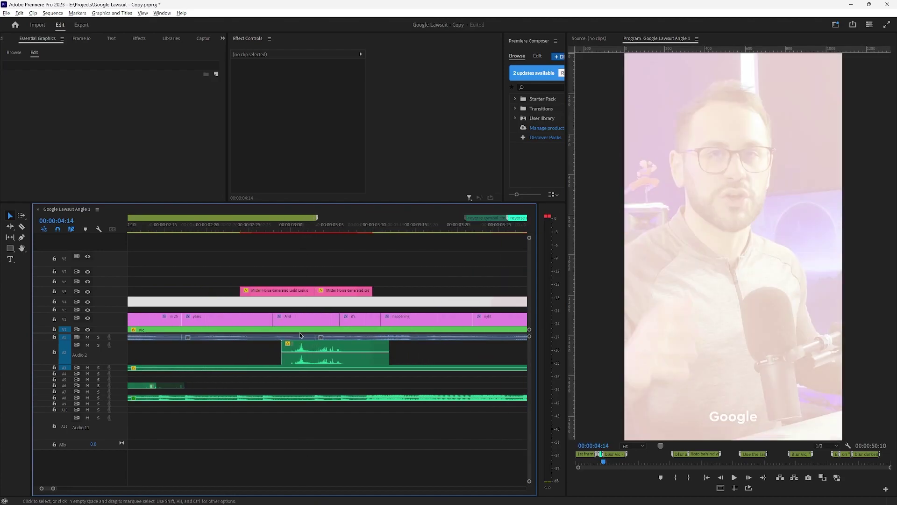
scroll(300, 335, up, 1)
drag(326, 230, 269, 229)
drag(270, 321, 315, 321)
key(ctrl+s)
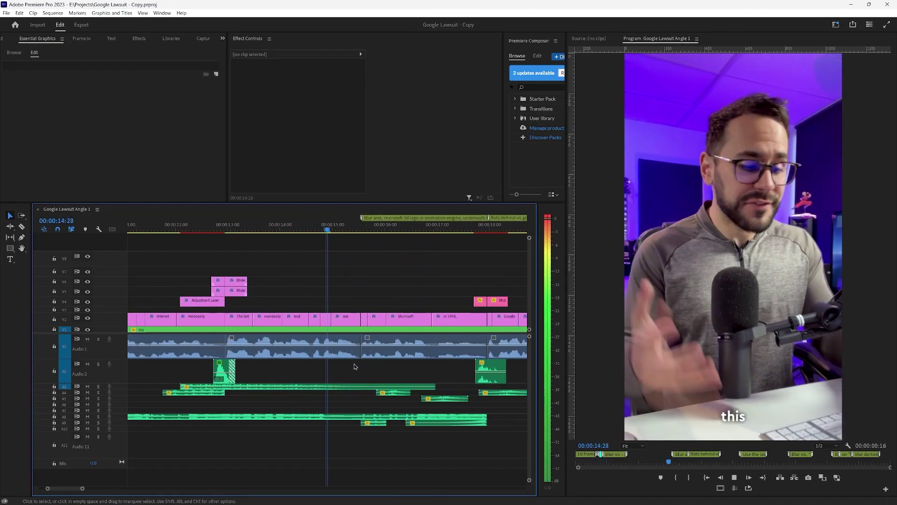
click(732, 416)
click(87, 302)
double_click(732, 416)
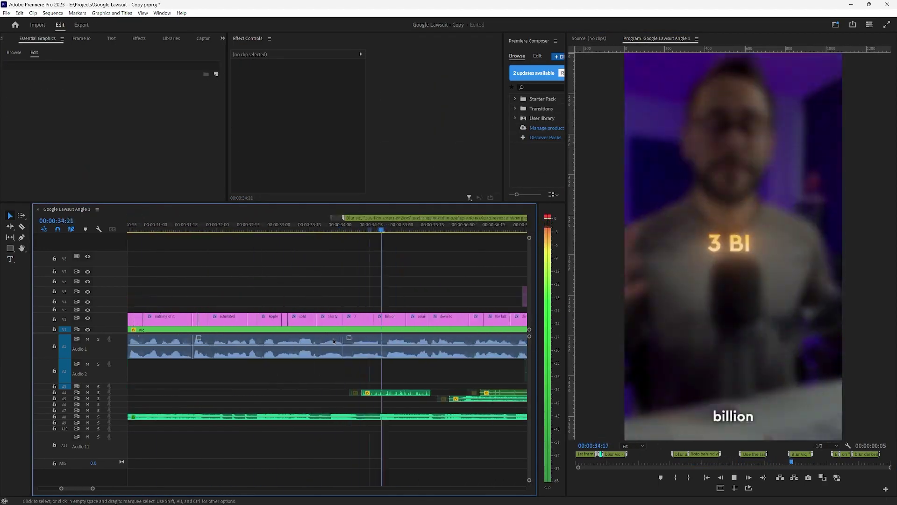
Delete the "billion" caption and extend the "3" caption up to the start of the "smart" caption
key(space)
scroll(378, 341, up, 4)
click(311, 316)
key(Delete)
drag(288, 319, 421, 319)
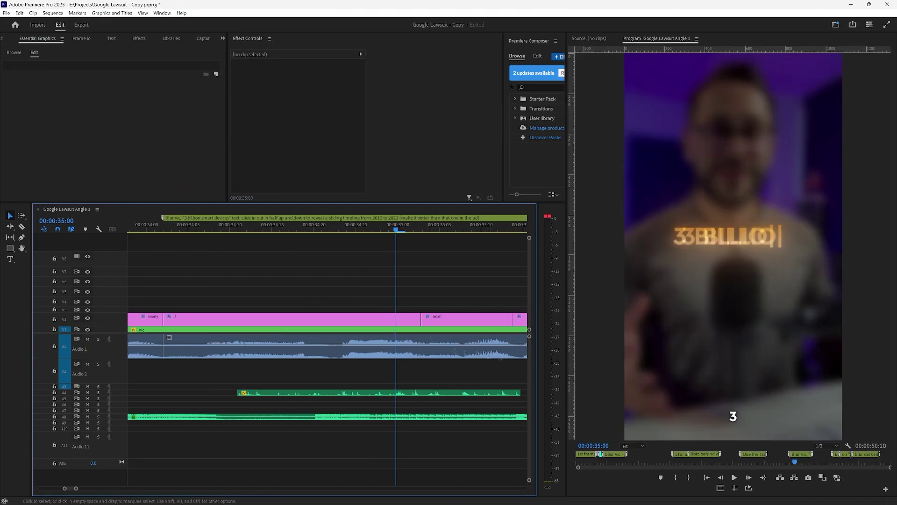
Change the text of the "3" caption to "3 Billion" and resume playback to check the remaining captions
double_click(734, 416)
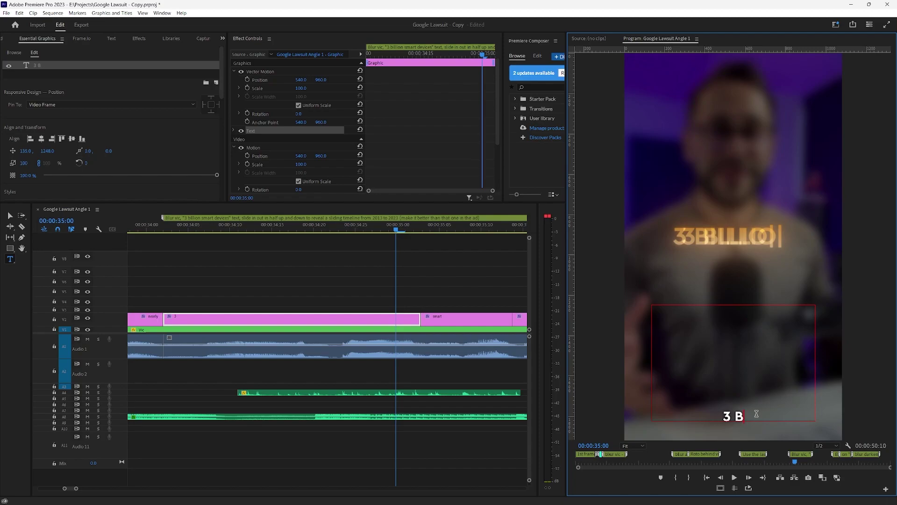
click(395, 293)
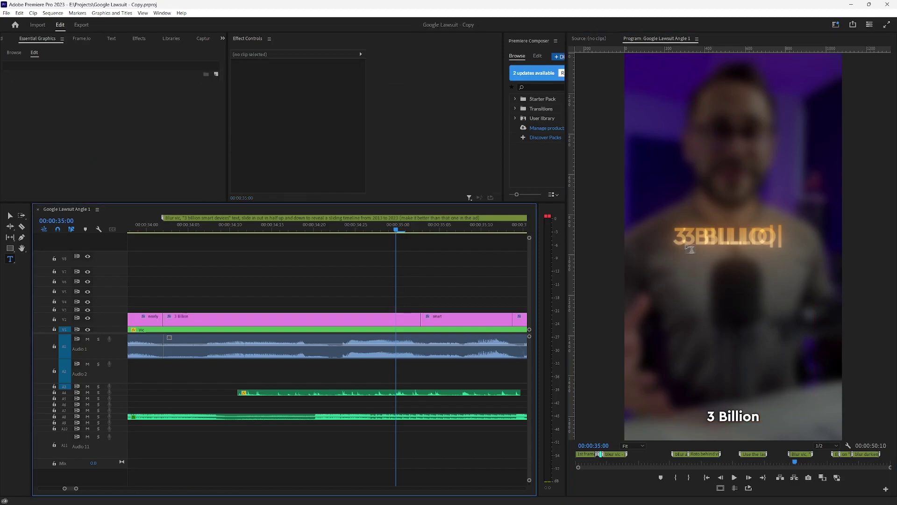
key(minus)
key(minus)
key(space)
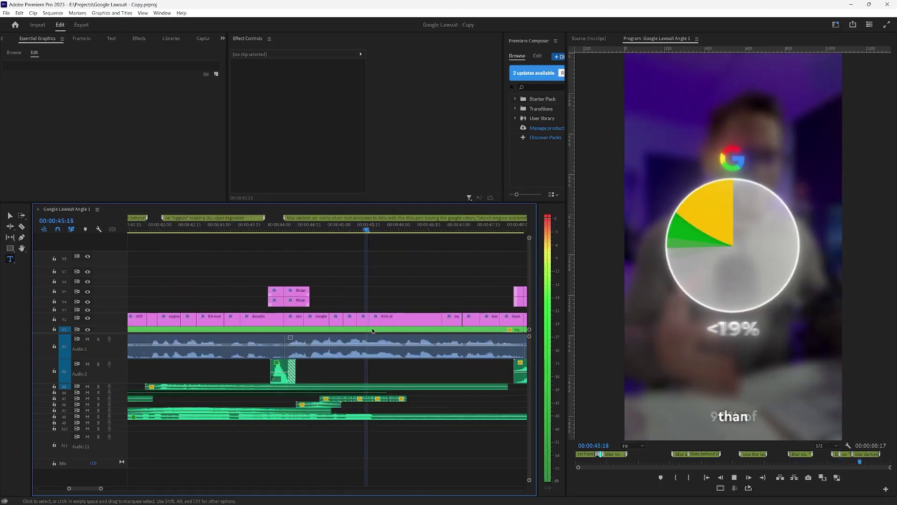
Hide tracks V4 and V5, capitalize the "since" caption around 44 seconds to "Since", and show the tracks again
key(space)
key(space)
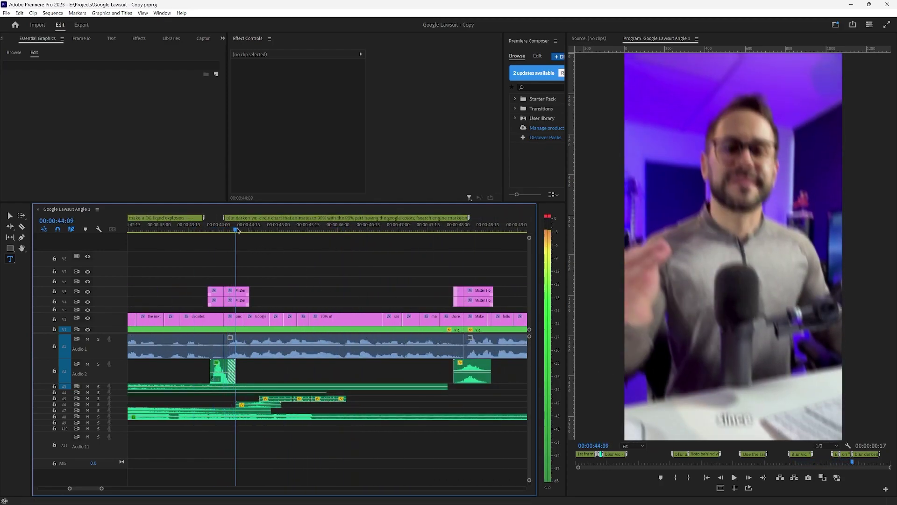
click(236, 290)
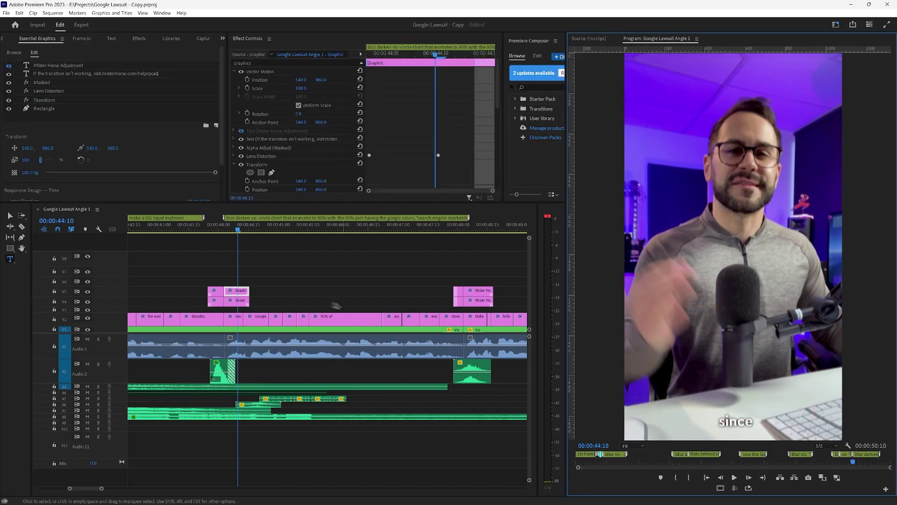
click(87, 291)
drag(727, 421, 718, 421)
text(S)
click(257, 274)
key(v)
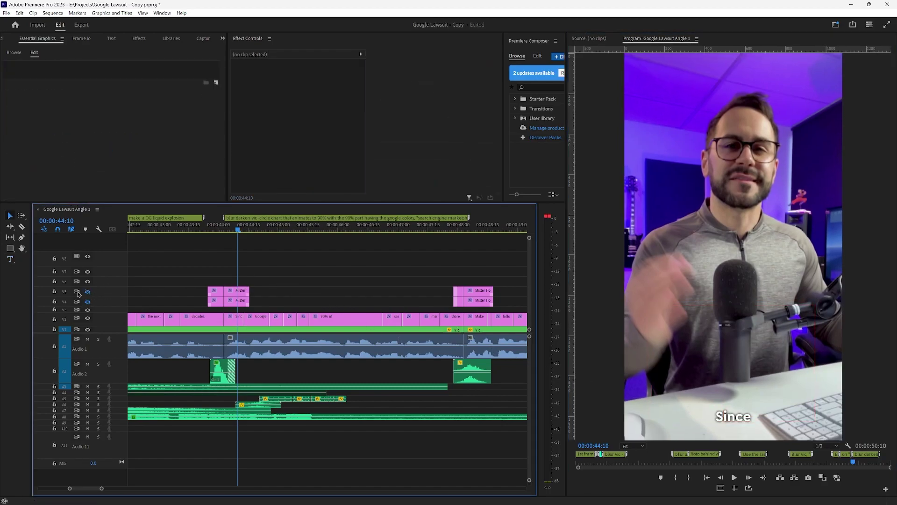
click(87, 291)
Check the remaining captions, extend the last caption to the end of the video, and save the project
key(minus)
key(space)
scroll(395, 323, up, 3)
key(space)
scroll(380, 323, down, 8)
scroll(381, 323, up, 5)
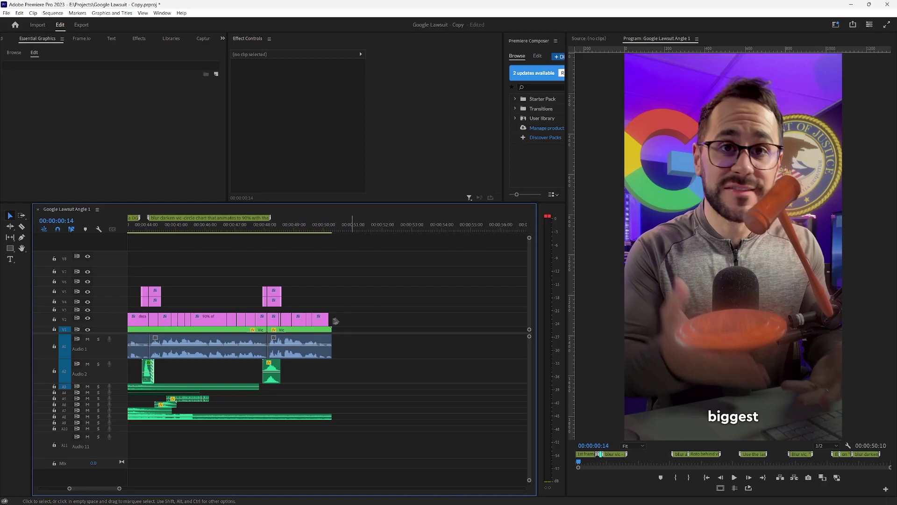
drag(326, 319, 330, 319)
key(minus)
key(minus)
key(minus)
key(minus)
key(ctrl+s)
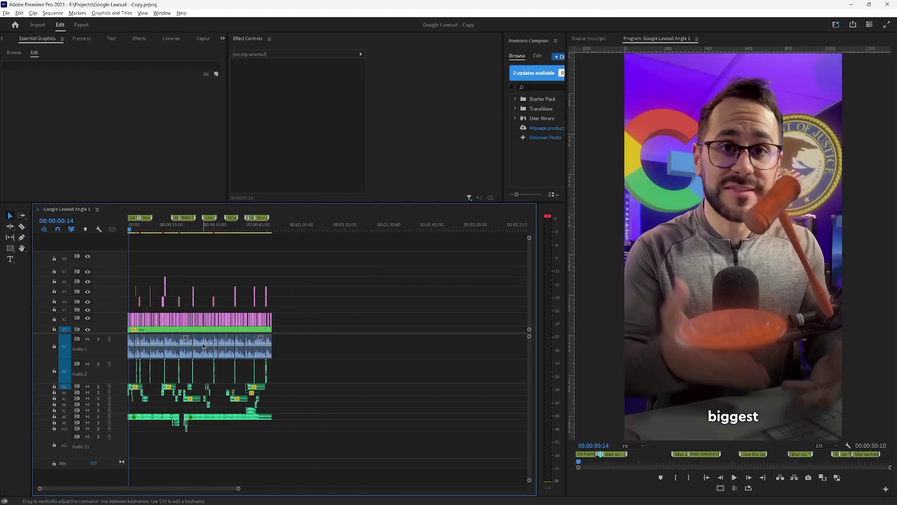
Select all captions on track V2 and apply the Pop-In Smooth (Transform) preset from the Subtitles presets of Editing Temple Preset Pack
key(equal)
drag(415, 320, 129, 320)
click(138, 39)
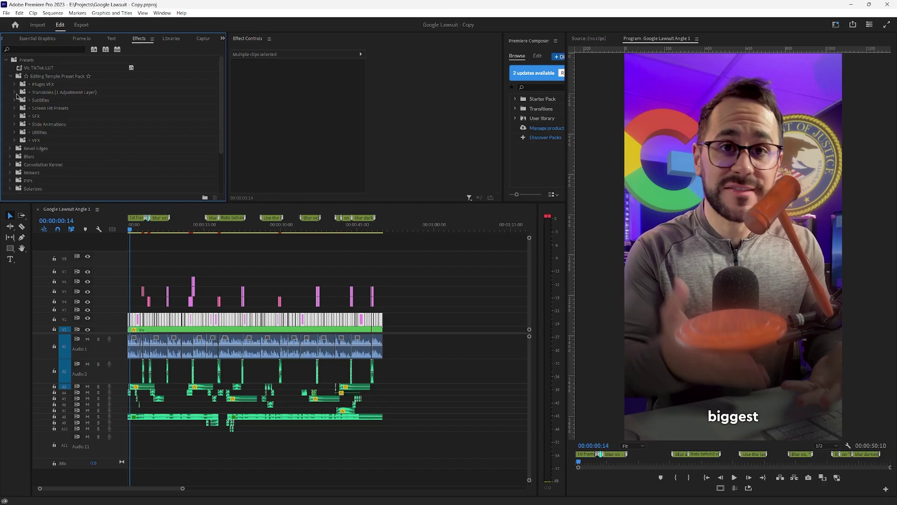
drag(21, 100, 53, 153)
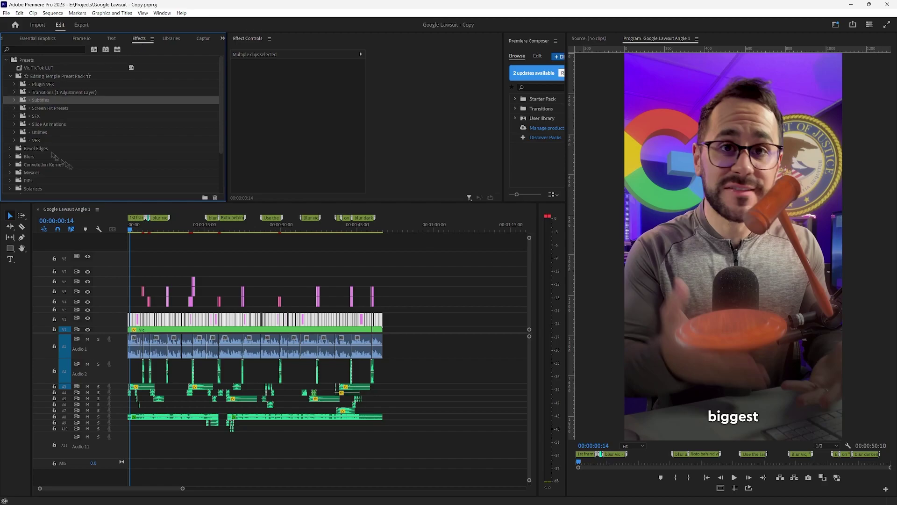
click(13, 102)
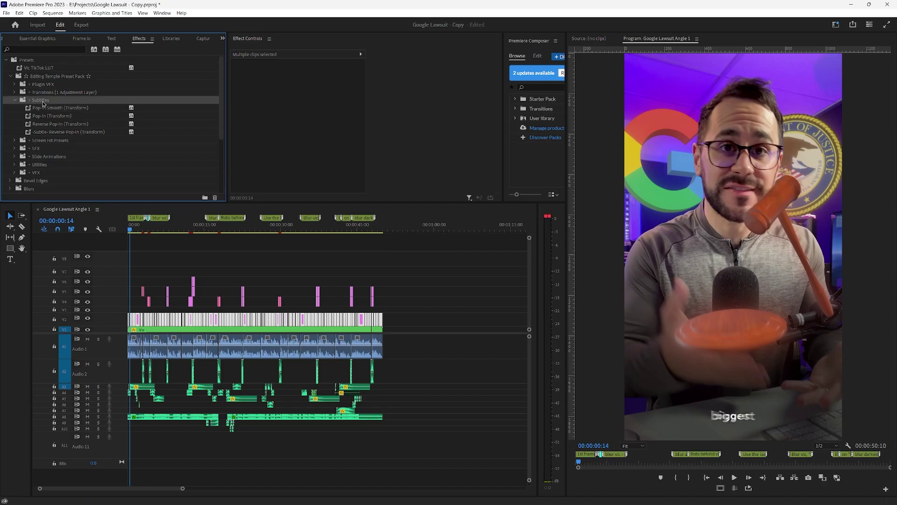
Examine the Scale keyframes and velocity curve of the Pop-In Smooth transform on one early caption
click(137, 319)
click(234, 131)
click(235, 131)
scroll(286, 174, down, 3)
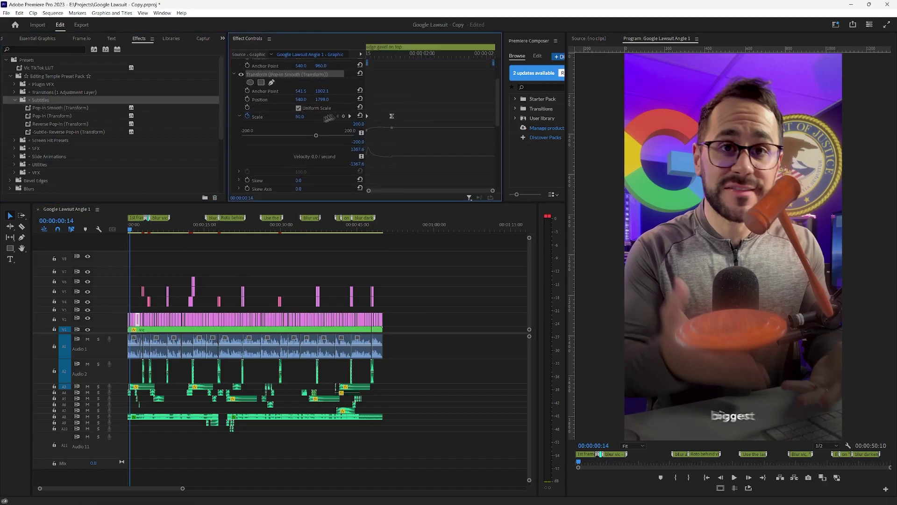
mouse_move(368, 62)
mouse_down()
mouse_move(393, 58)
mouse_move(368, 58)
mouse_up()
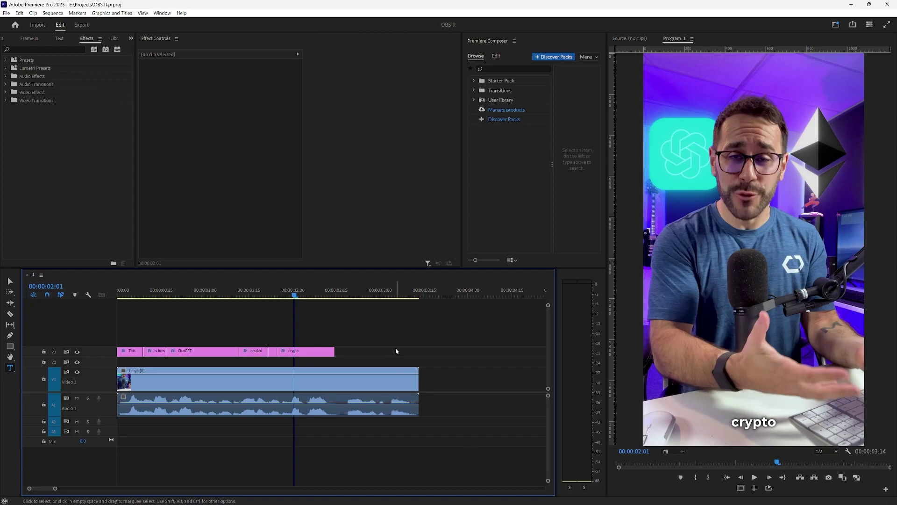
Enlarge the caption track in the OBS R project and apply the Transform effect to the "crypto" caption
click(306, 351)
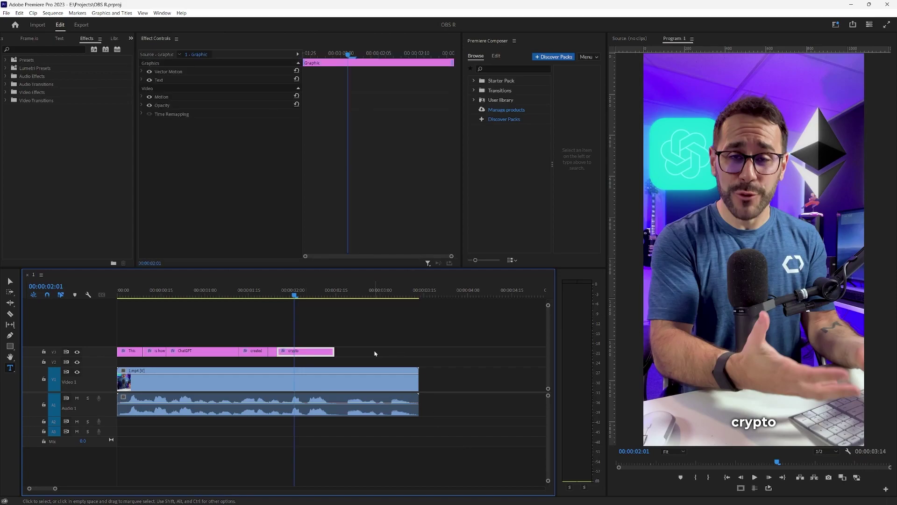
drag(102, 348, 102, 332)
click(364, 331)
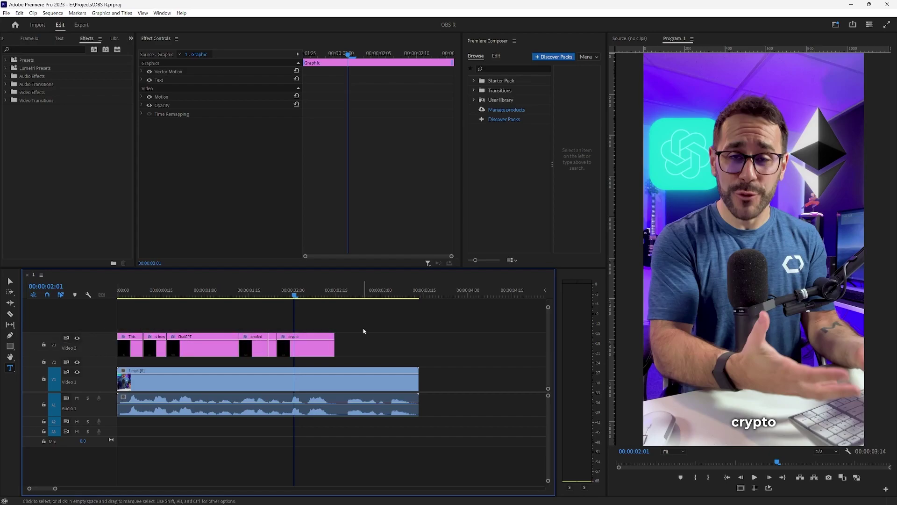
key(Up)
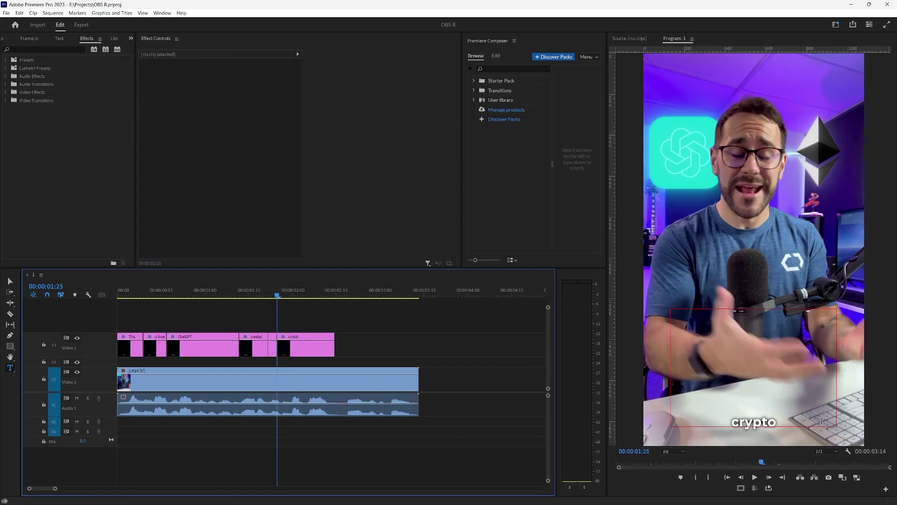
click(301, 354)
click(45, 49)
text(tran)
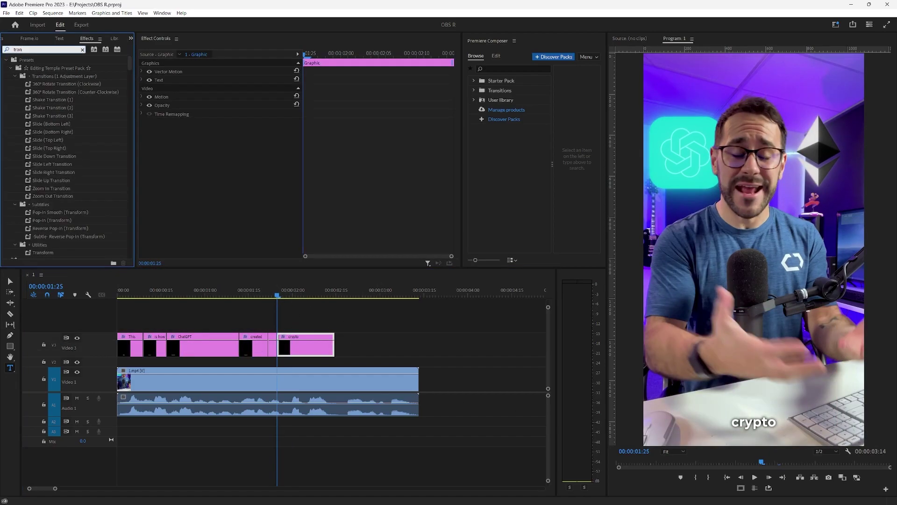
text(sform)
drag(39, 188, 141, 182)
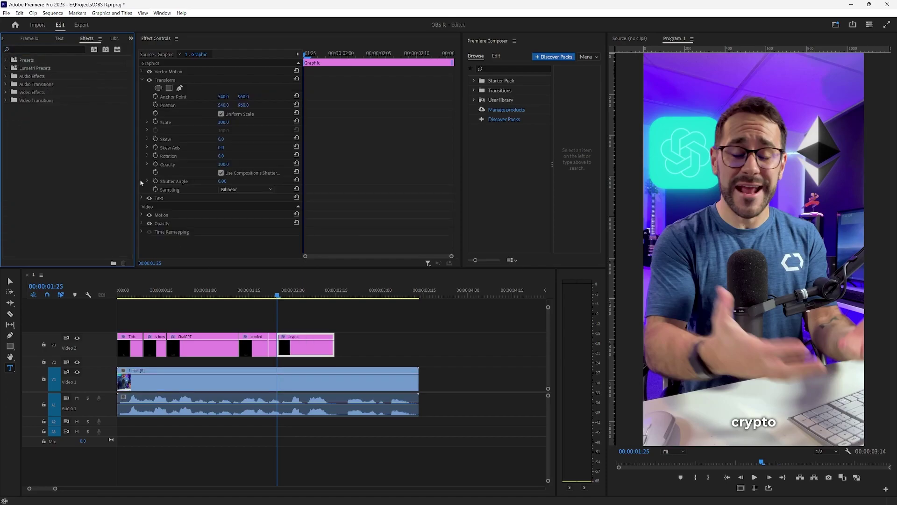
Turn off the composition's shutter angle for the Transform effect and set its Shutter Angle to 360
click(221, 173)
click(224, 181)
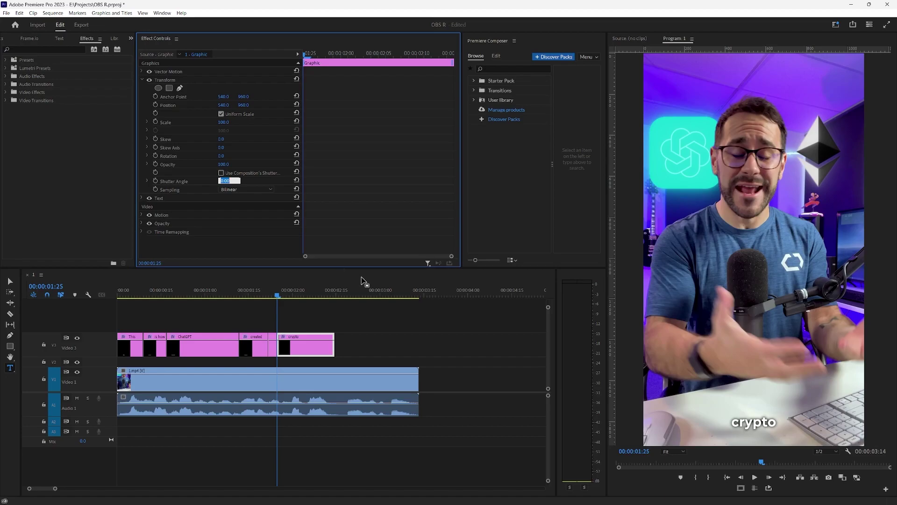
text(360)
key(Return)
Enable Scale keyframing in the Transform effect and place the 100 scale keyframe six frames after the caption's start
click(156, 122)
click(146, 122)
key(Right)
key(Right)
key(Right)
key(Right)
key(Right)
key(Right)
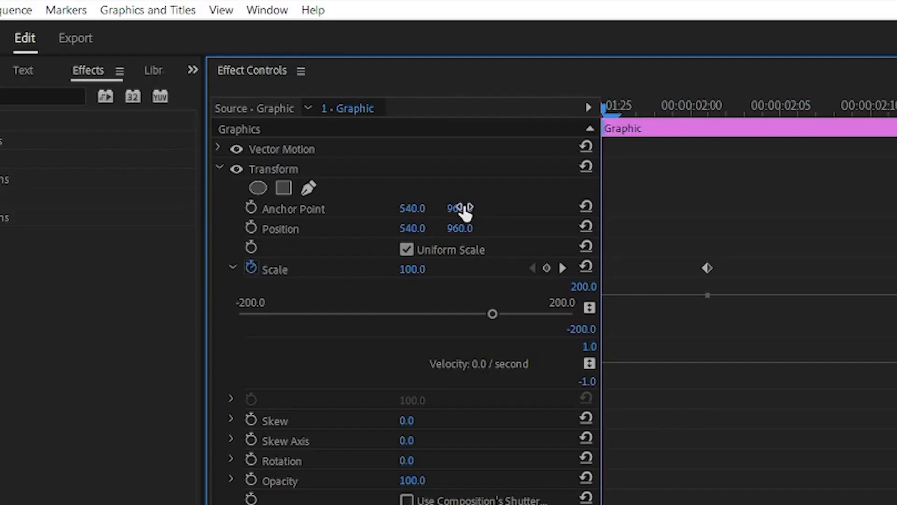
Set the vertical values of both the Transform effect's Anchor Point and Position to 1800
click(243, 97)
text(1800)
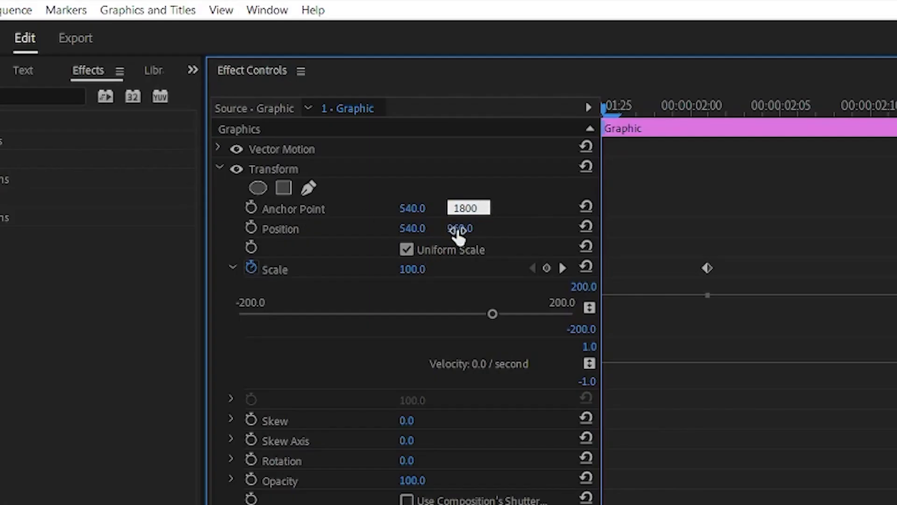
click(460, 229)
text(1800)
key(Return)
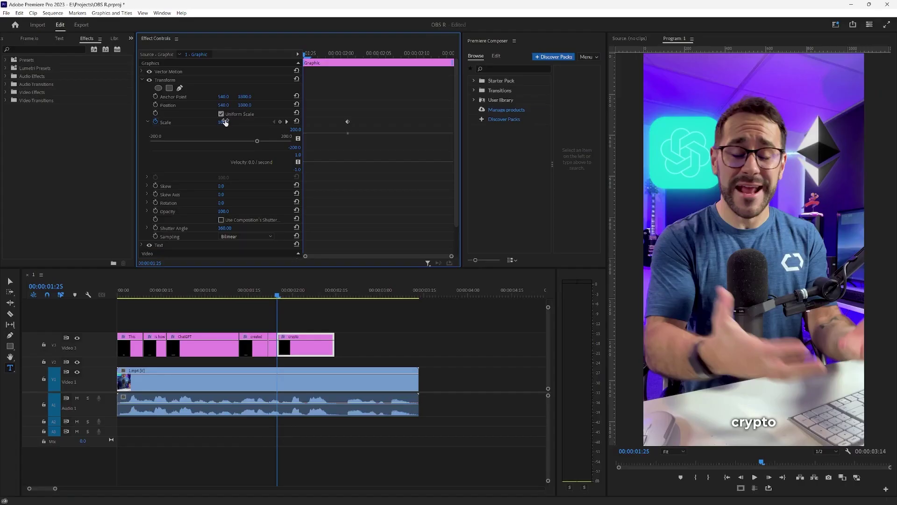
Set Scale to 60 at the caption's start and shape the keyframe velocity curve to start fast and ease out
text(60)
key(Return)
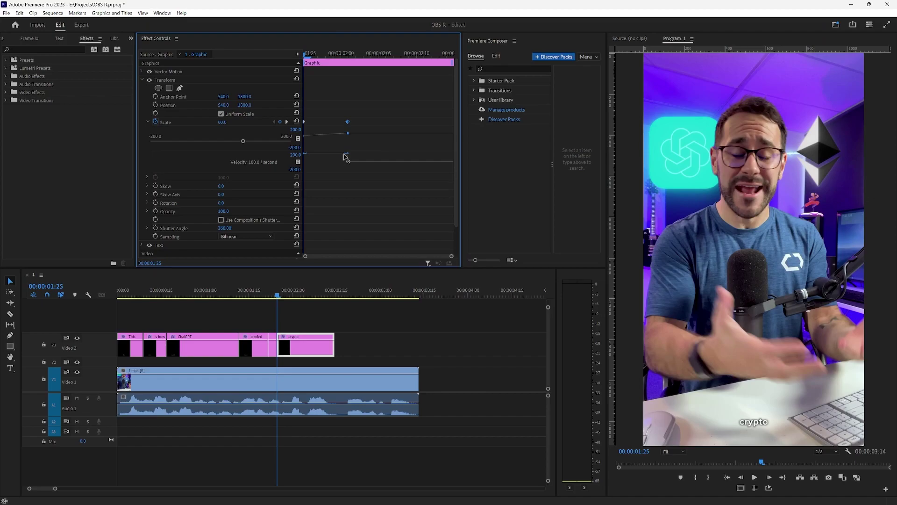
mouse_move(316, 160)
mouse_down()
mouse_move(288, 161)
mouse_move(320, 165)
mouse_up()
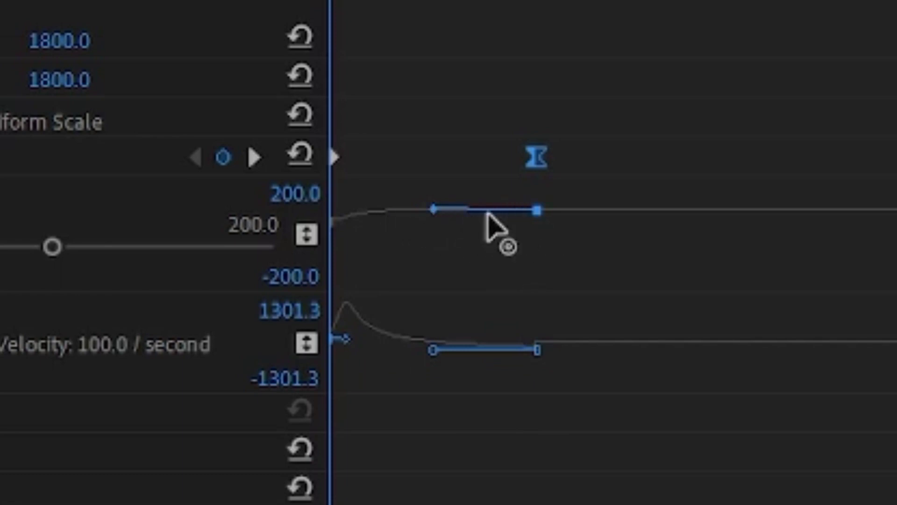
drag(426, 349, 420, 354)
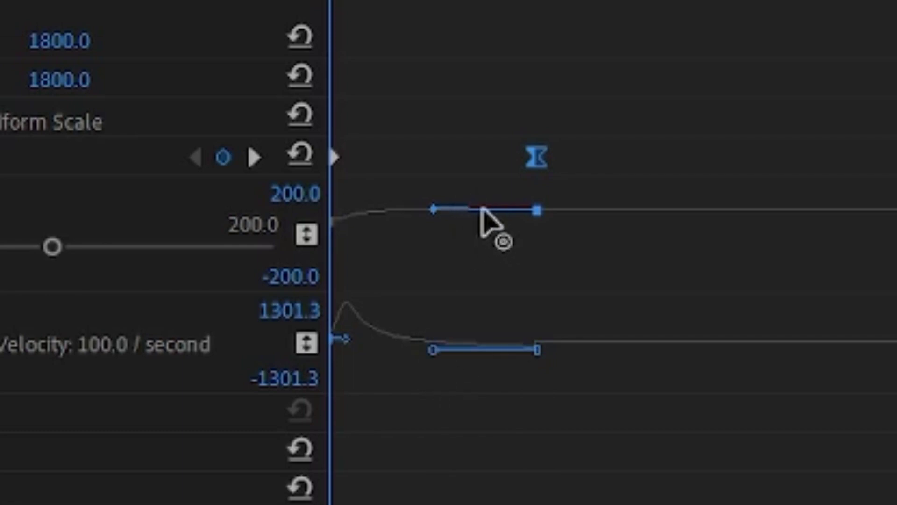
drag(345, 337, 331, 340)
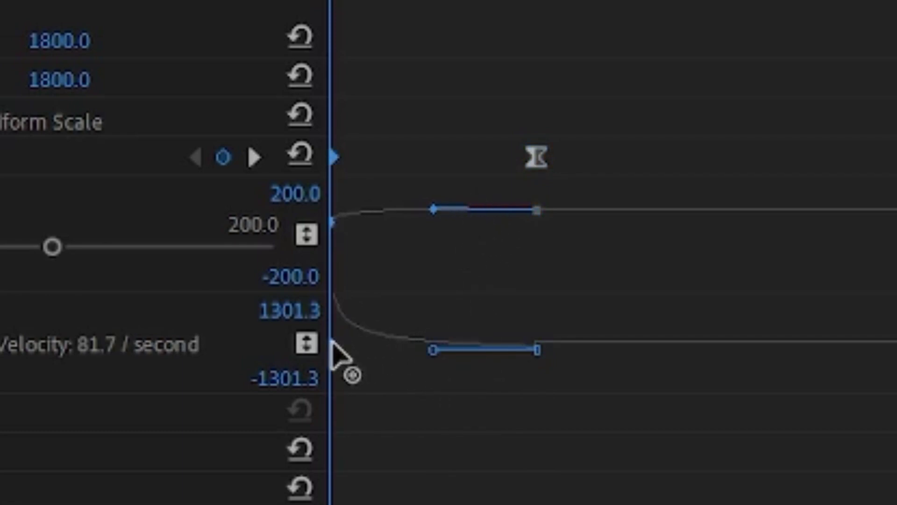
Save the Transform effect as a preset named "Tutorial pop in", anchored to the in point
right_click(180, 79)
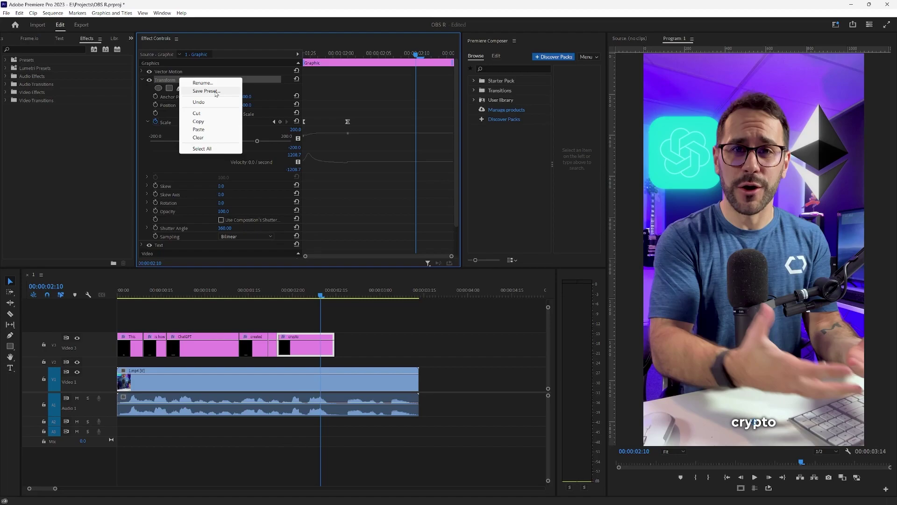
click(216, 92)
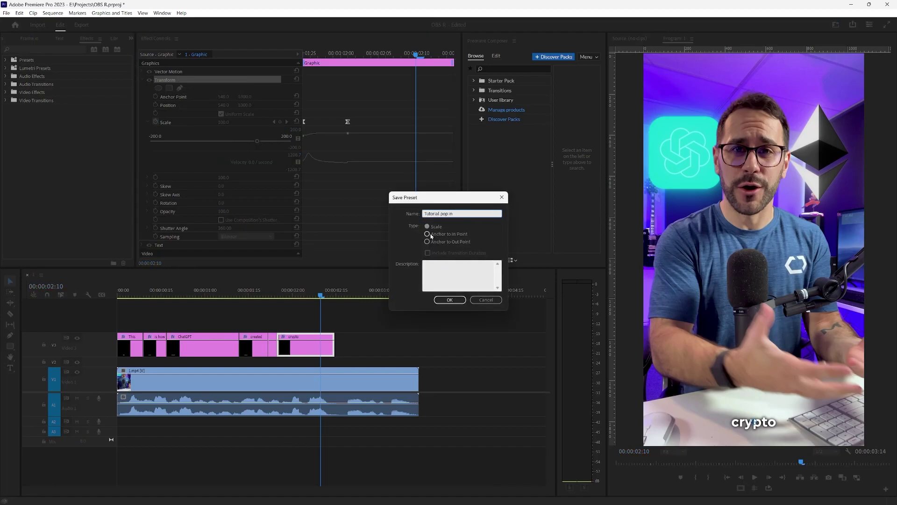
click(447, 299)
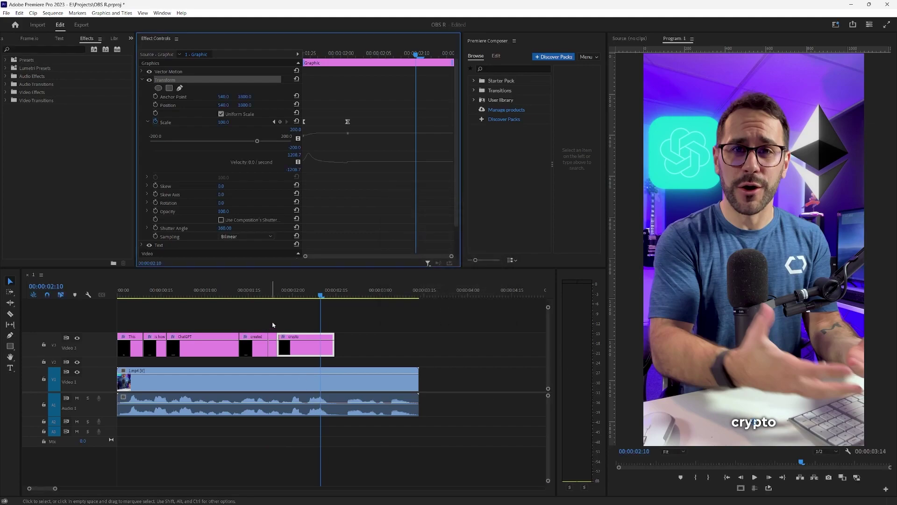
Apply the "Tutorial pop in" preset to all captions before "crypto"
drag(273, 324, 118, 337)
click(5, 60)
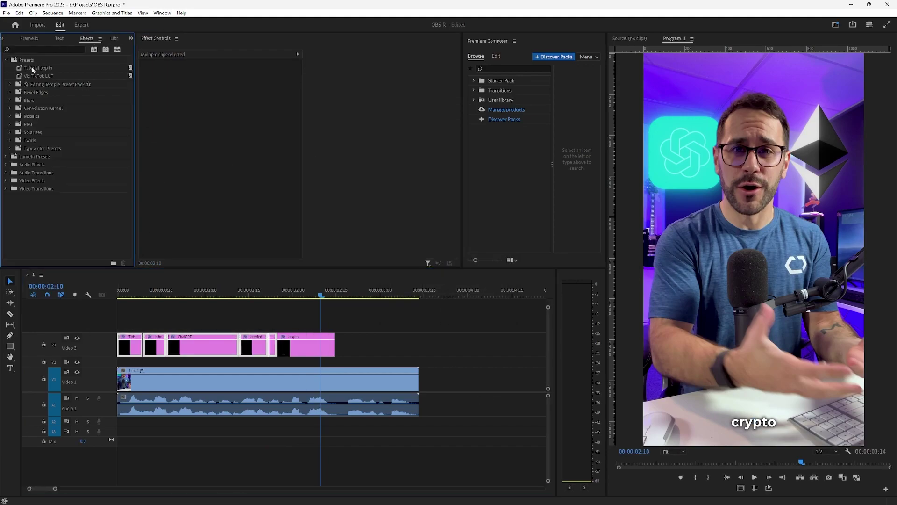
click(190, 296)
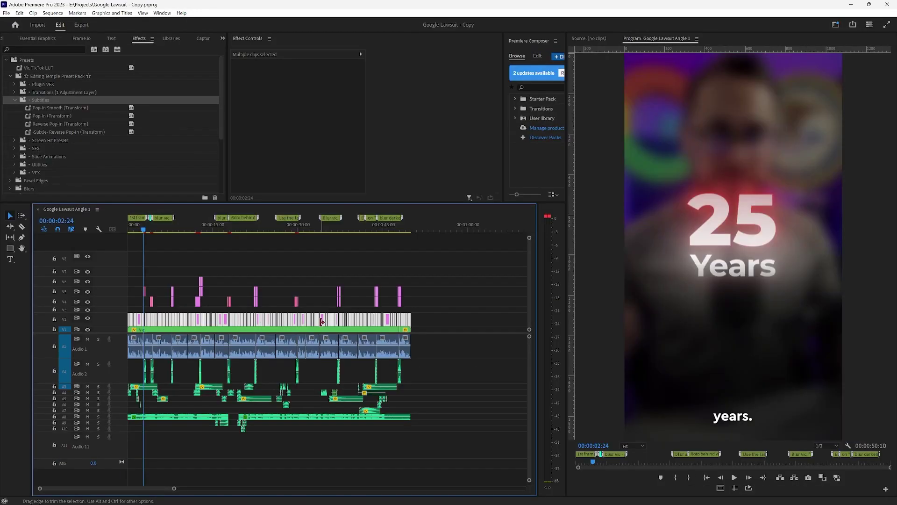
Nest all selected captions in the Google Lawsuit timeline as Nested Sequence 13
right_click(321, 323)
click(349, 328)
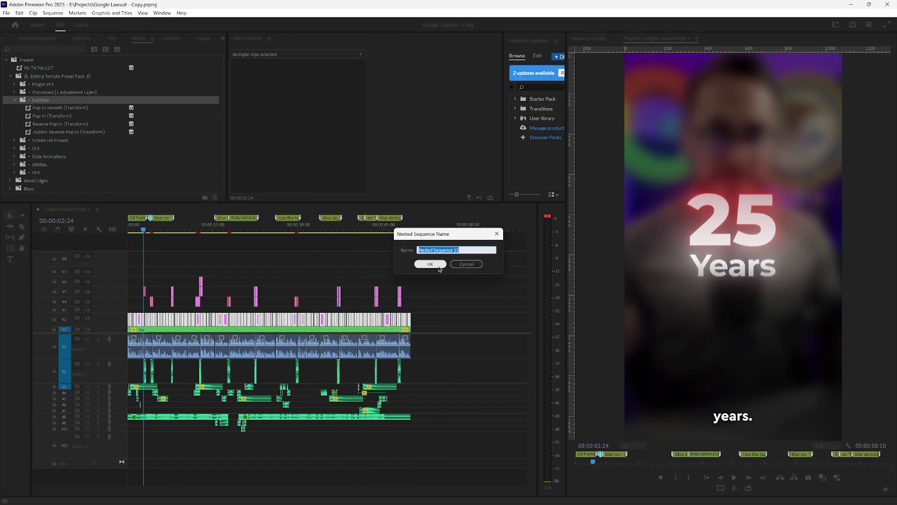
click(427, 263)
Move the nested captions up to chest height in the frame and display the safe margins
click(275, 74)
key(Home)
click(740, 339)
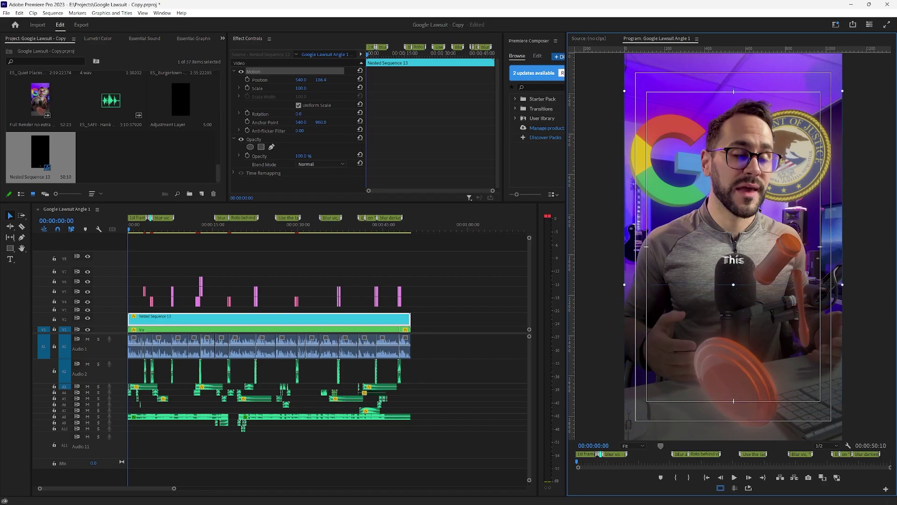
click(722, 489)
click(720, 487)
drag(150, 227, 128, 228)
scroll(184, 262, up, 4)
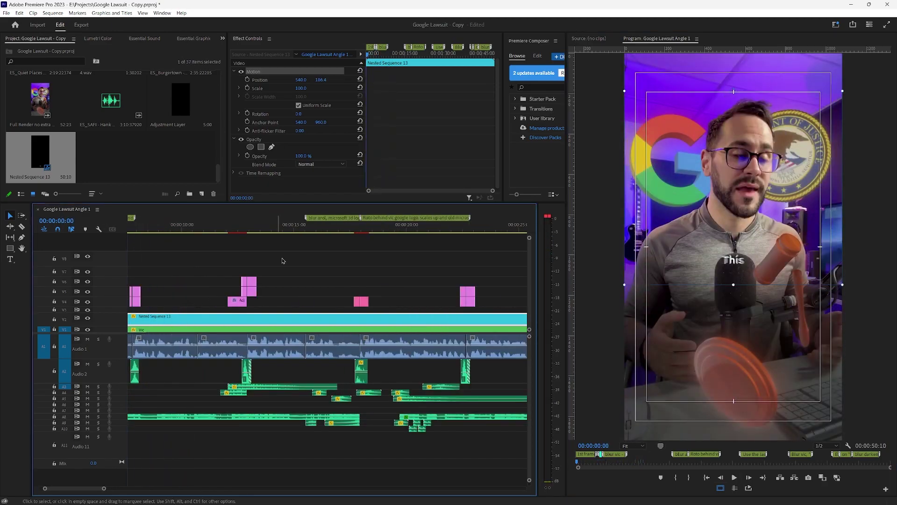
Save the project and increase the height of track V2 holding the nested captions
click(282, 264)
key(ctrl+s)
key(minus)
drag(121, 313, 122, 298)
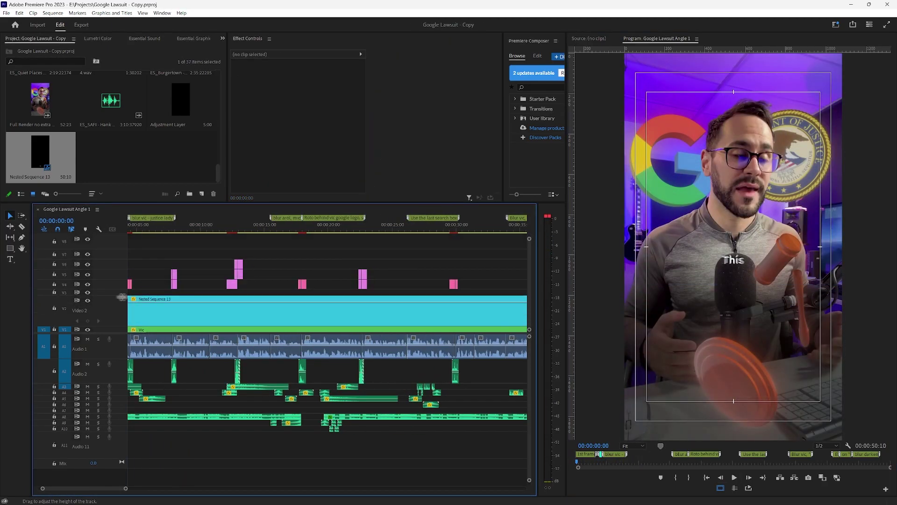
scroll(182, 303, down, 4)
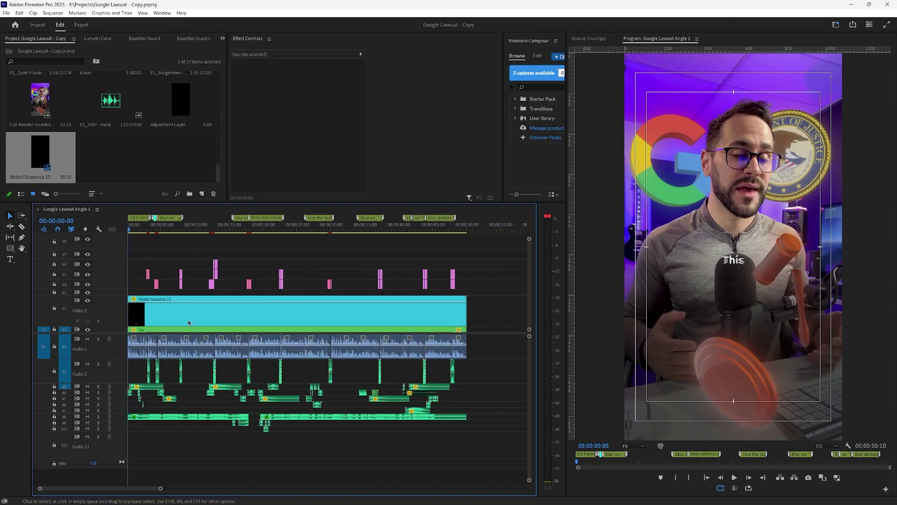
Cut Nested Sequence 13 at 00:00:01:17, between the "lawsuit" and "in 25" captions
scroll(189, 322, up, 4)
scroll(187, 322, up, 3)
drag(198, 302, 199, 307)
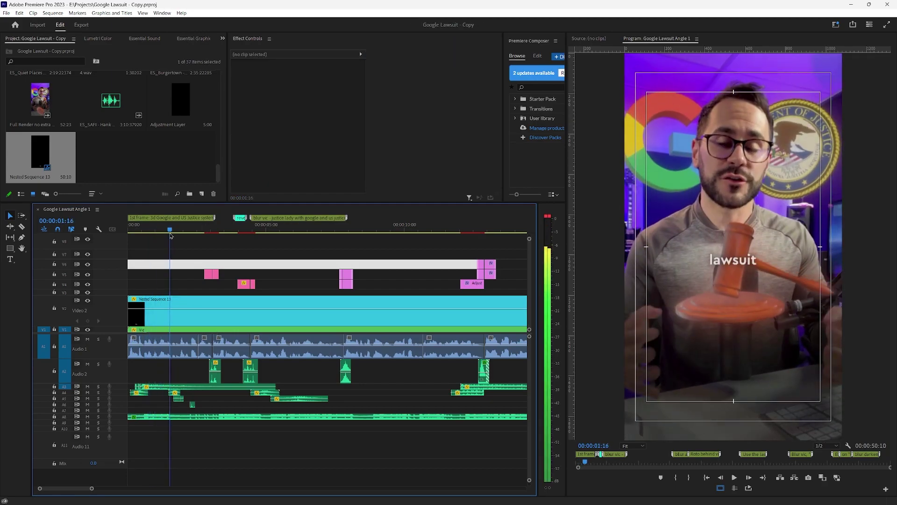
key(equal)
key(c)
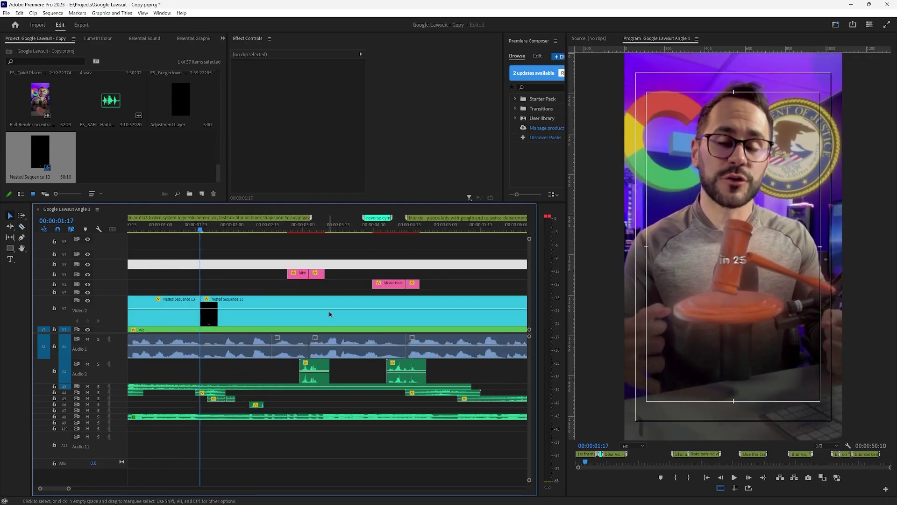
Cut Nested Sequence 13 where the "25" graphic ends and set the opacity of the segment over that graphic to 0%
key(ctrl+z)
key(ctrl+s)
key(space)
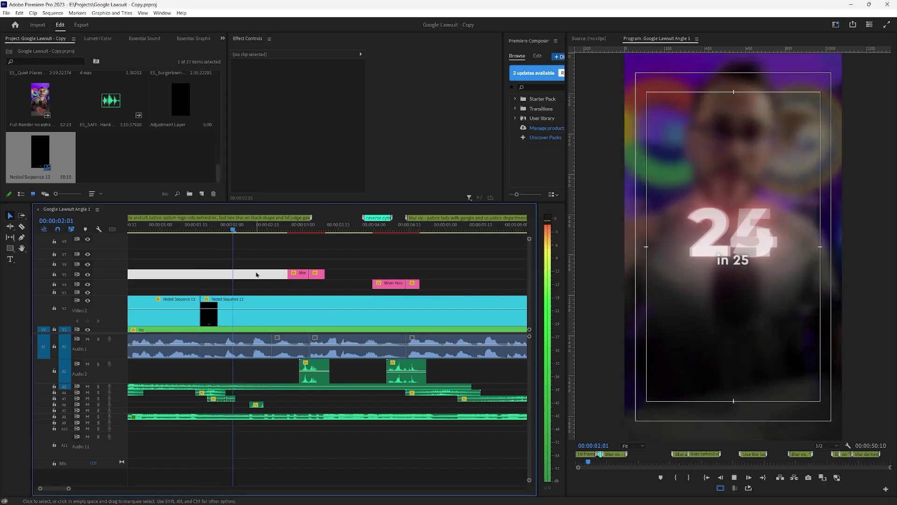
click(310, 313)
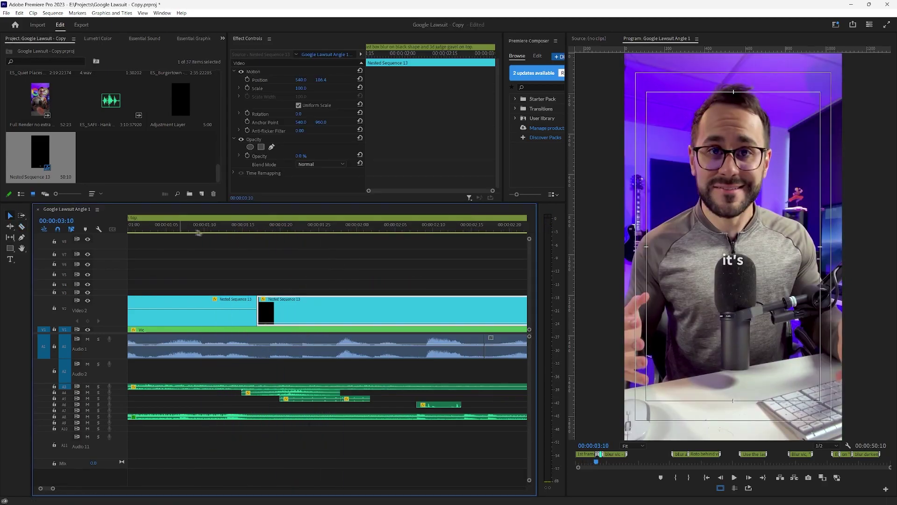
Add opacity keyframes at the end of the "lawsuit" caption clip to fade it to 0%, save, and play back the fade
click(196, 230)
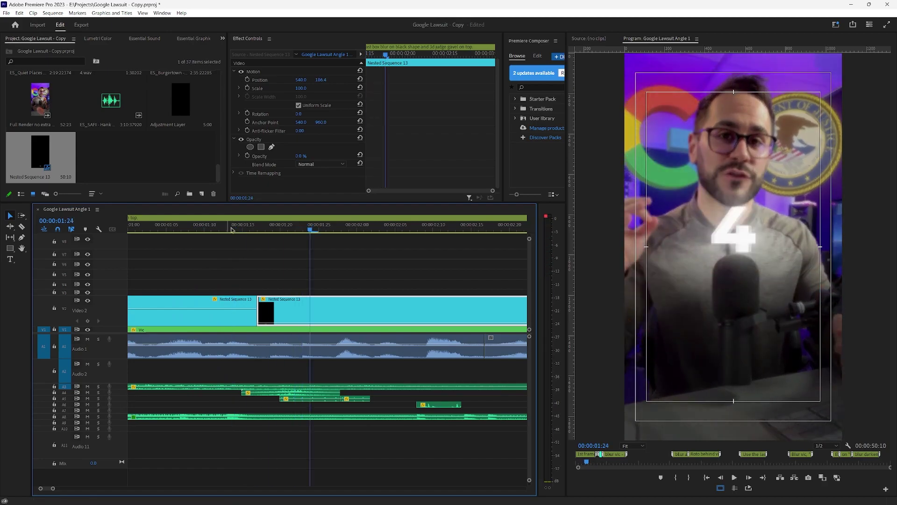
drag(242, 229, 196, 231)
ctrl+click(233, 309)
ctrl+click(243, 309)
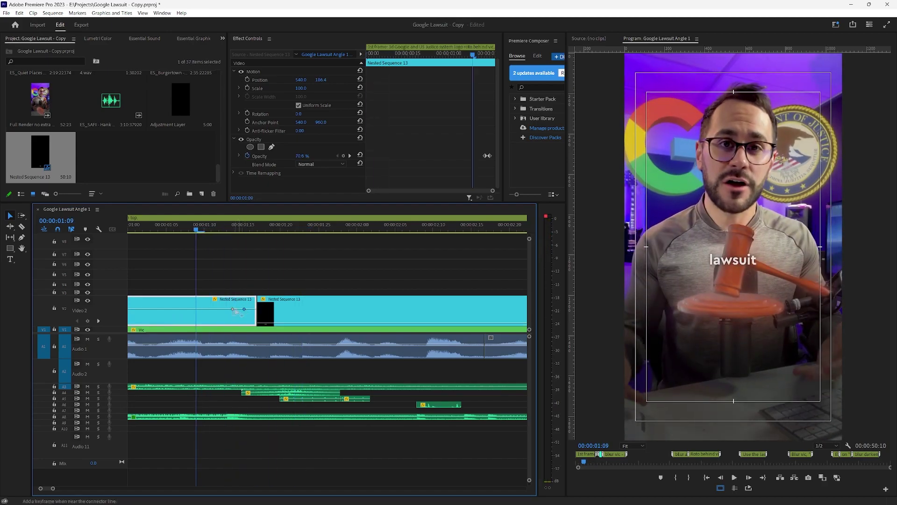
key(ctrl+s)
scroll(243, 304, down, 3)
key(space)
key(space)
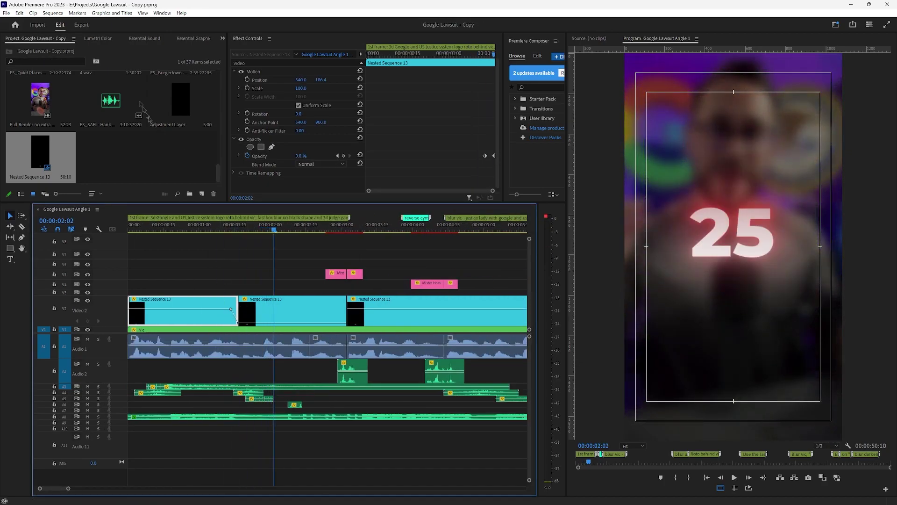
click(60, 16)
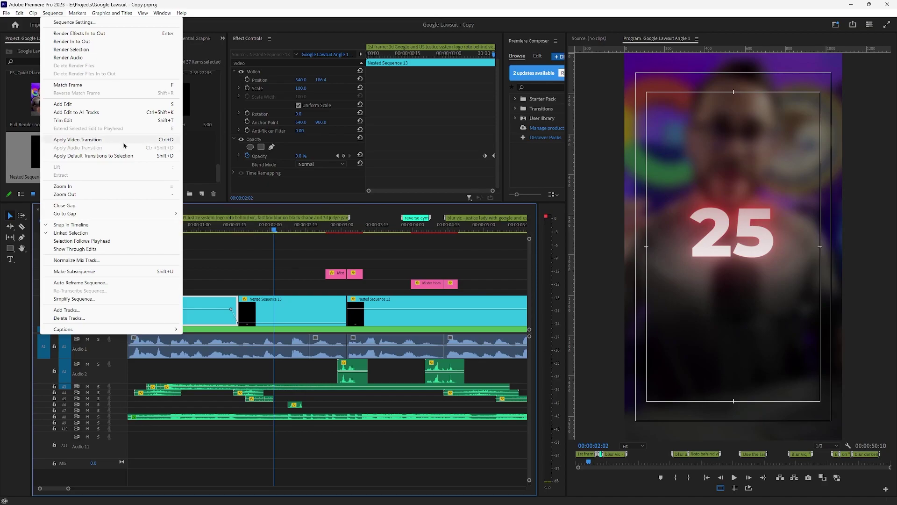
click(77, 139)
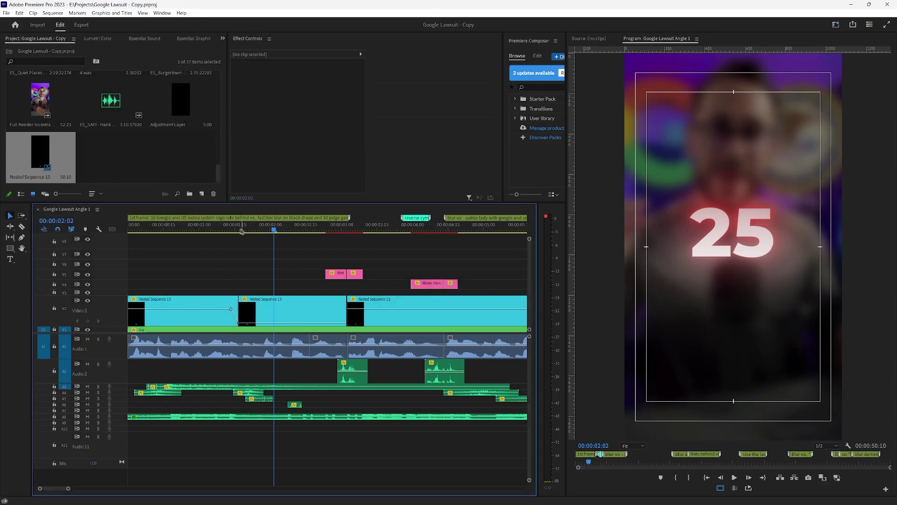
Cut Nested Sequence 13 at the start and end of the Microsoft 1998 graphic and set that segment's opacity to 0%
key(space)
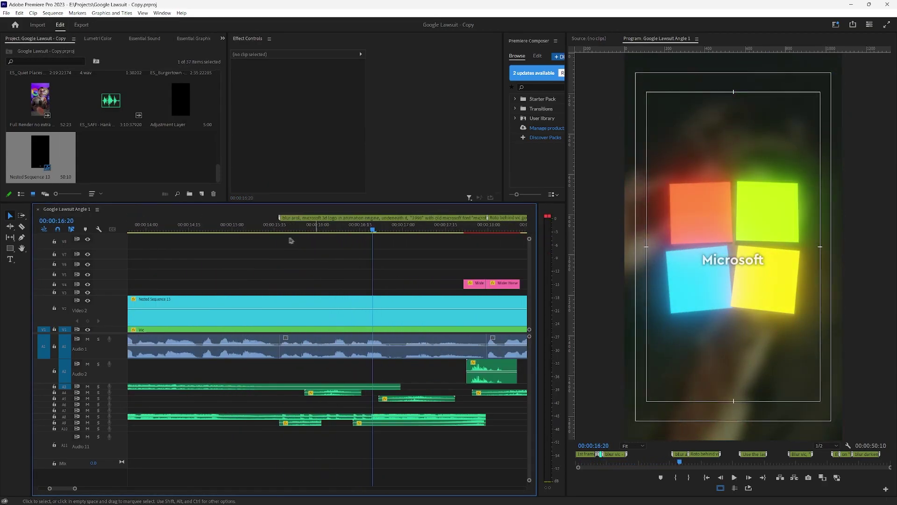
drag(277, 229, 282, 229)
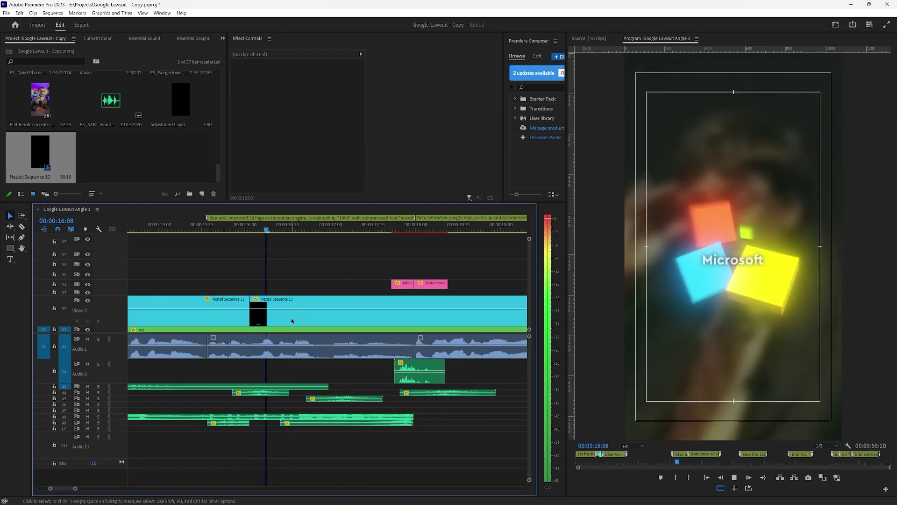
key(space)
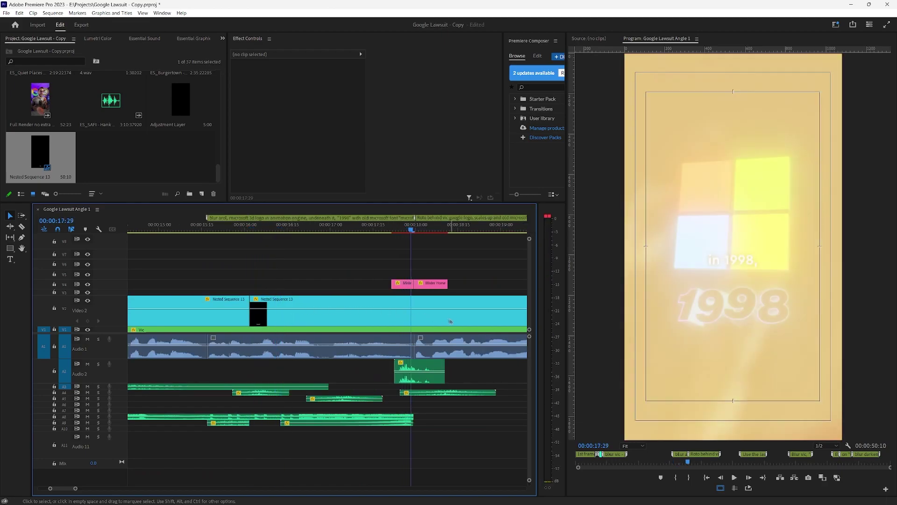
key(c)
click(415, 317)
drag(344, 309, 345, 326)
Keyframe the caption clip before the Microsoft segment to fade out to 0% opacity at the cut, and play it back
scroll(266, 336, up, 5)
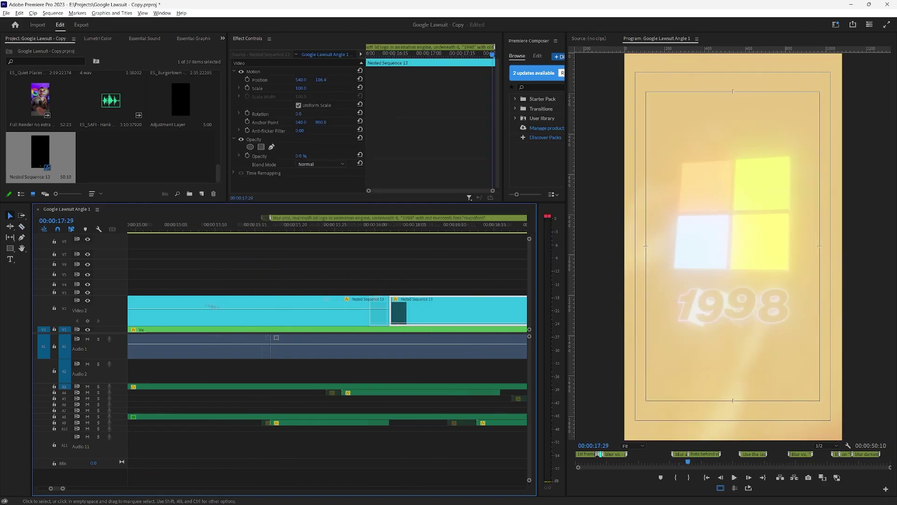
ctrl+click(379, 309)
click(191, 228)
scroll(328, 302, down, 3)
key(space)
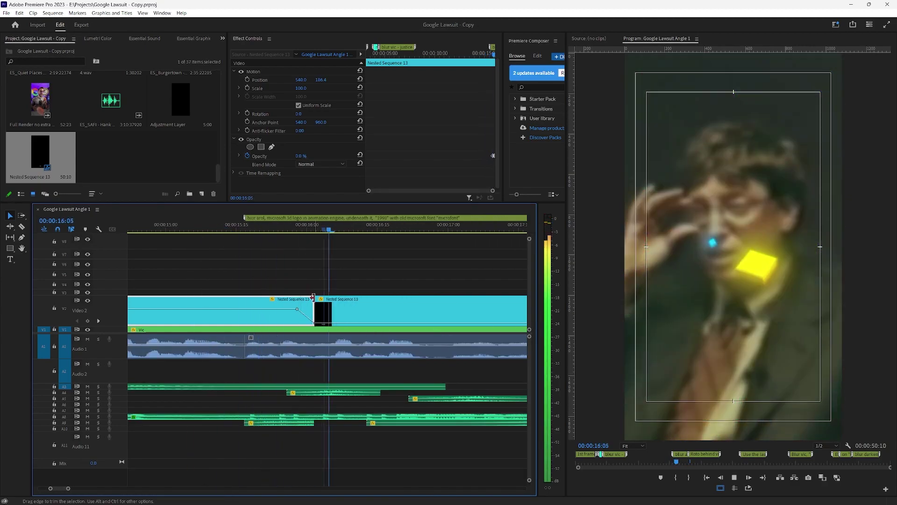
Cut Nested Sequence 13 at 00:00:27:26 and at the end of the default search engine graphic, and select the segment between the cuts
scroll(318, 301, down, 6)
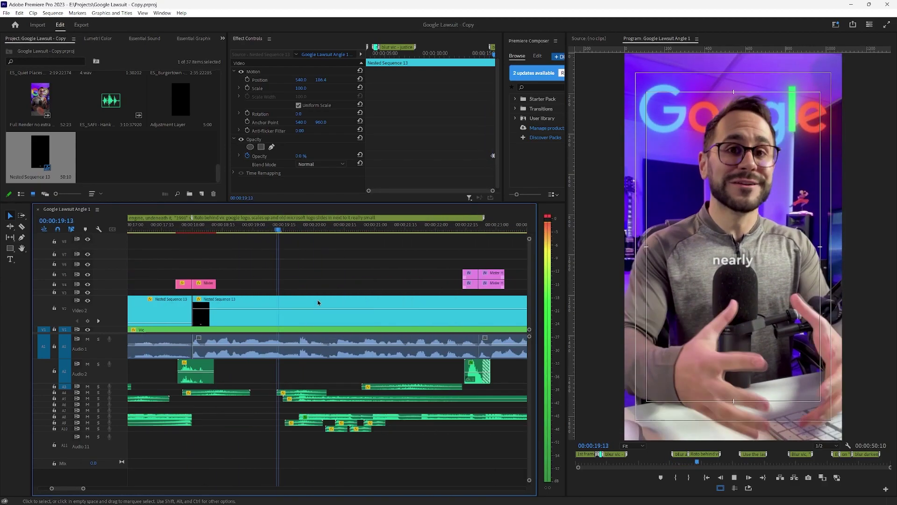
key(minus)
key(equal)
key(space)
scroll(375, 306, up, 1)
drag(376, 229, 279, 243)
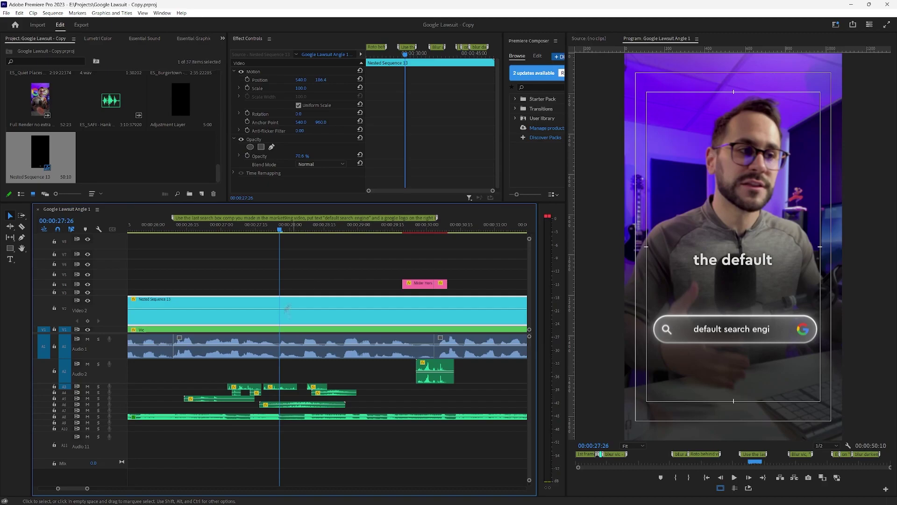
click(279, 318)
key(v)
scroll(365, 320, down, 2)
key(v)
click(352, 318)
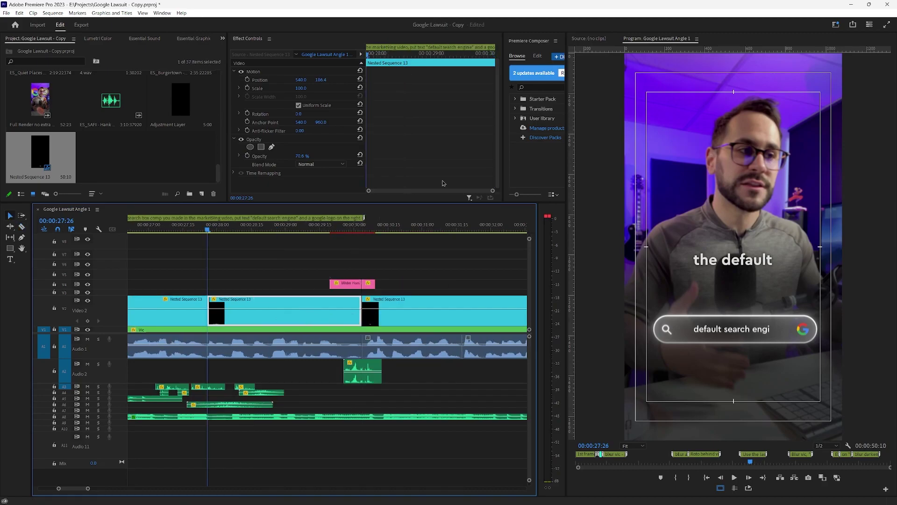
Keyframe the segment's position from 00:00:27:26 to 00:00:29:00, raising the captions above the search bar to about -141.5 vertically
click(247, 79)
click(430, 54)
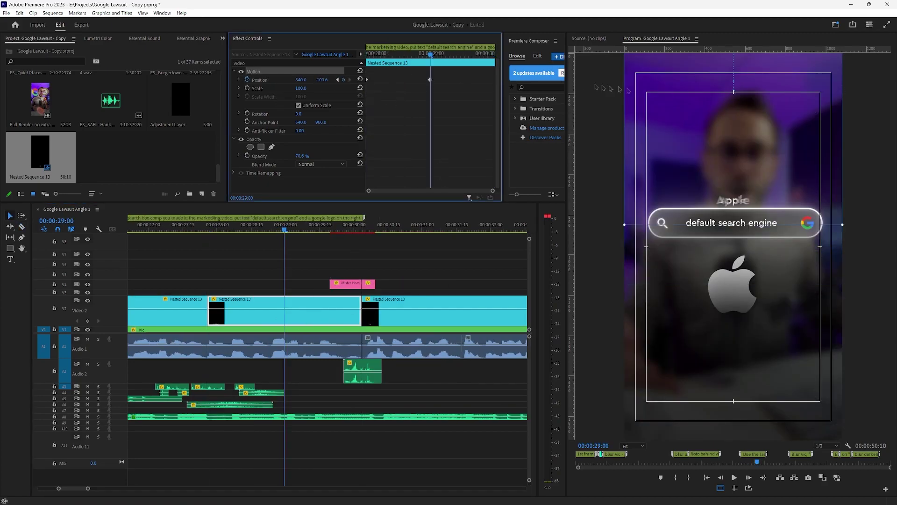
click(755, 172)
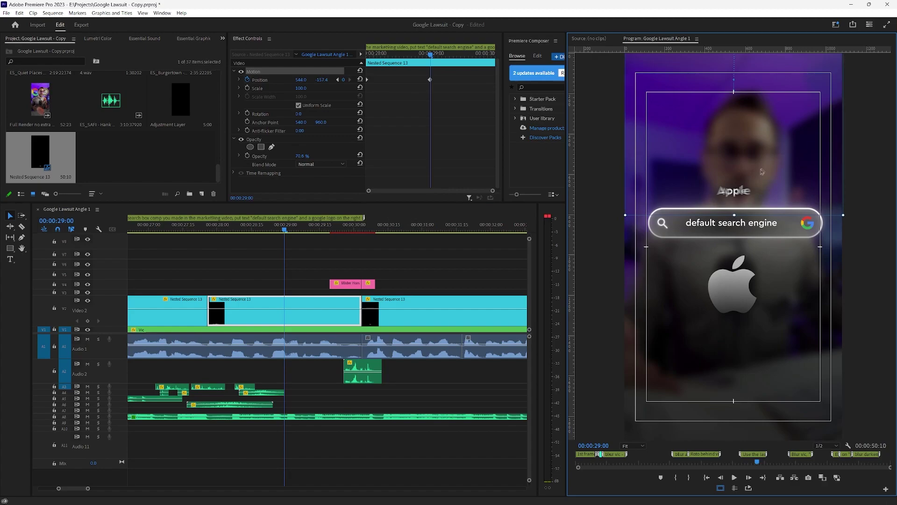
drag(759, 169, 761, 172)
Ease the two position keyframes with a velocity curve and play back the caption's upward movement
click(239, 80)
drag(431, 54, 387, 54)
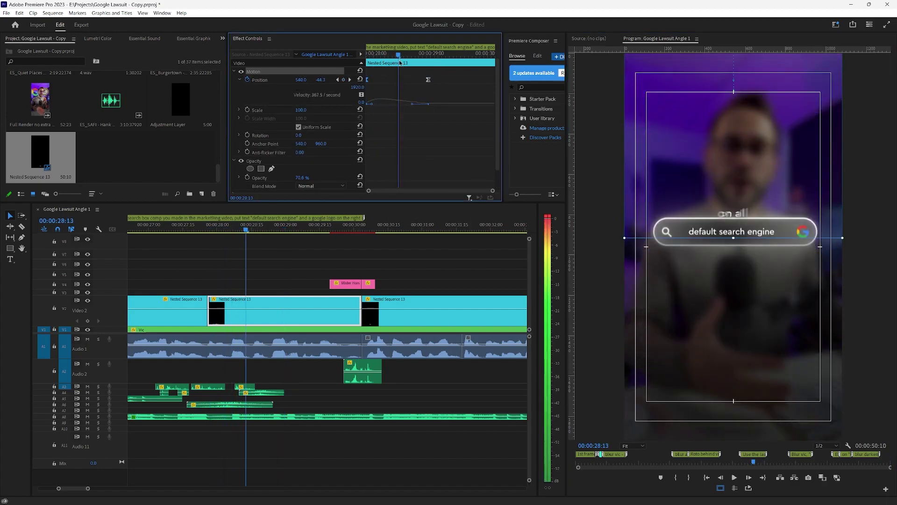
click(182, 229)
key(space)
click(183, 230)
key(space)
click(179, 228)
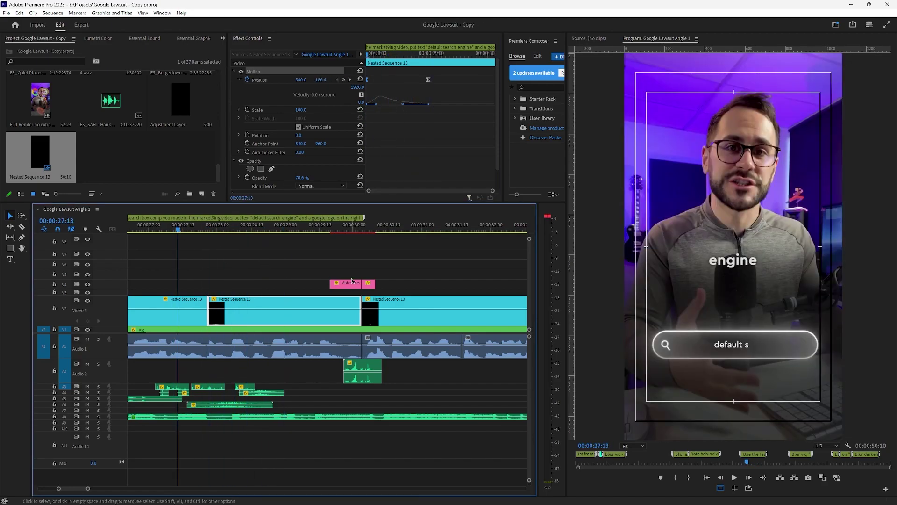
key(space)
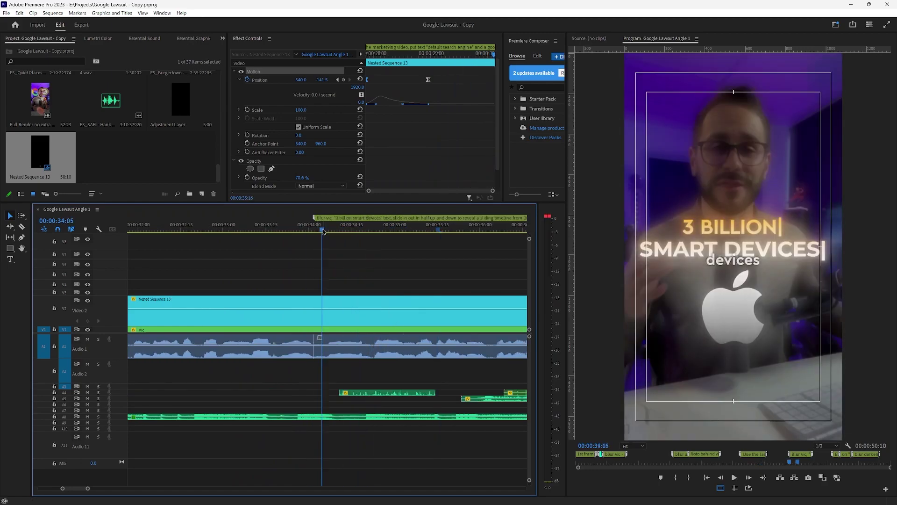
Cut Nested Sequence 13 at 00:00:34:02 and at the end of the smart devices graphic, and set that segment's opacity to 0%
click(313, 231)
click(314, 231)
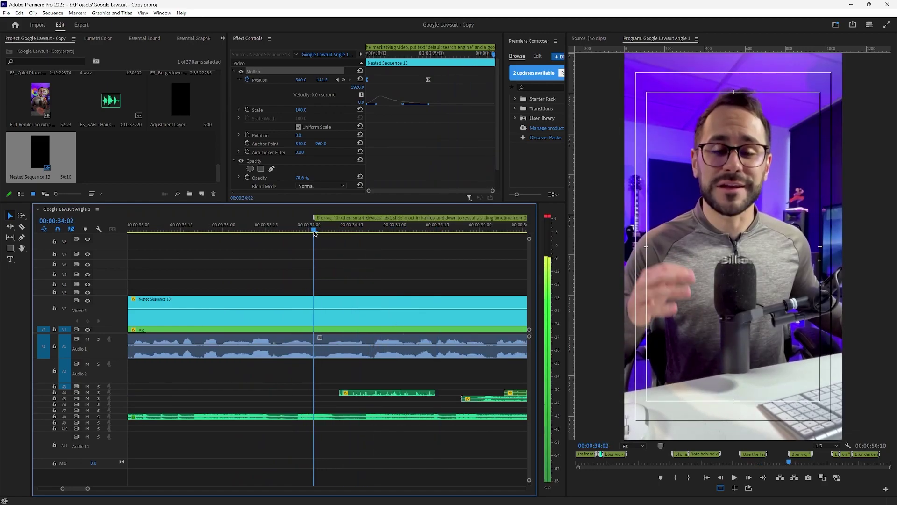
key(c)
key(space)
key(minus)
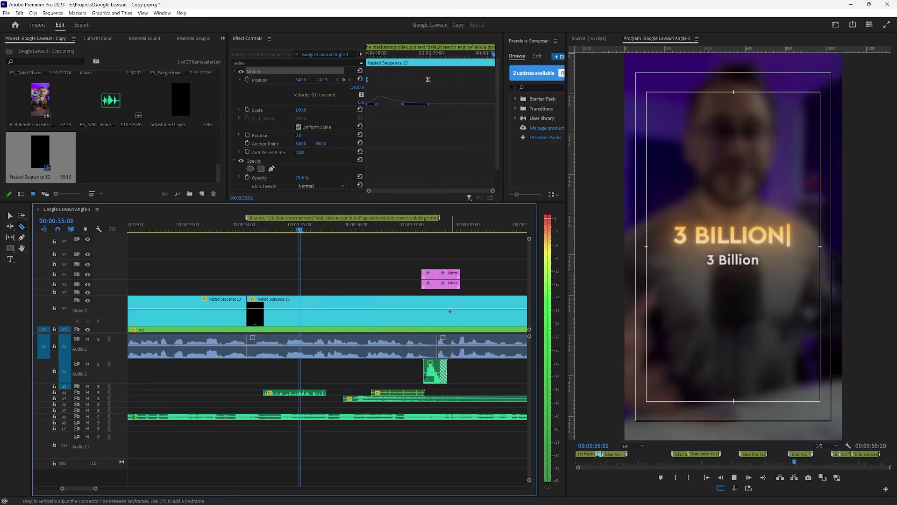
key(space)
scroll(231, 313, up, 3)
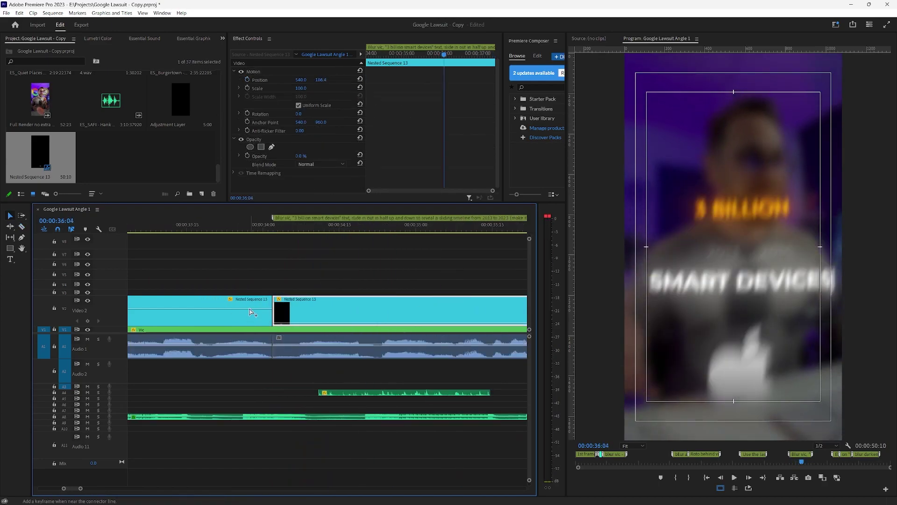
Fade out the caption clip before the "3 Billion smart devices" segment with opacity keyframes to 0%, save, and preview it
ctrl+click(249, 309)
ctrl+click(257, 309)
drag(274, 330, 274, 329)
key(ctrl+s)
key(space)
key(minus)
key(minus)
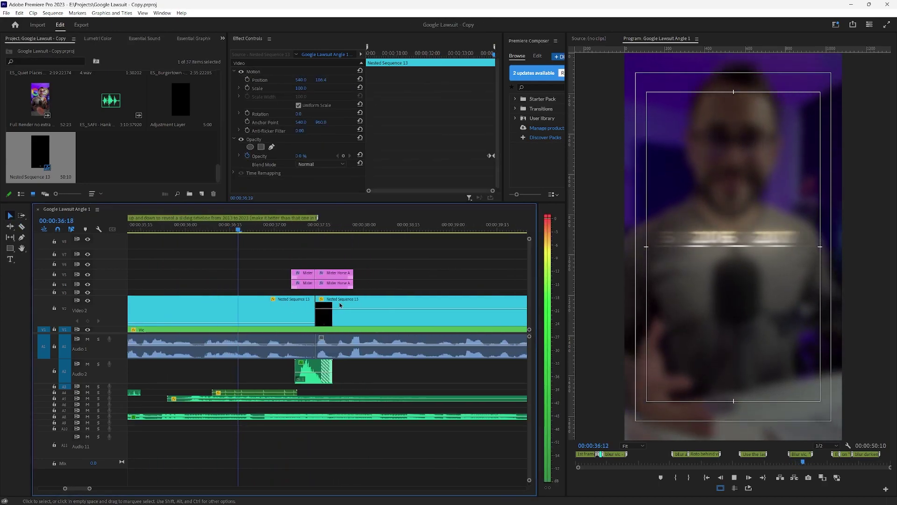
Split the hidden caption segment as the smart devices text leaves the frame, fade the second piece's opacity back in, and play it back
key(equal)
key(equal)
click(335, 231)
click(291, 230)
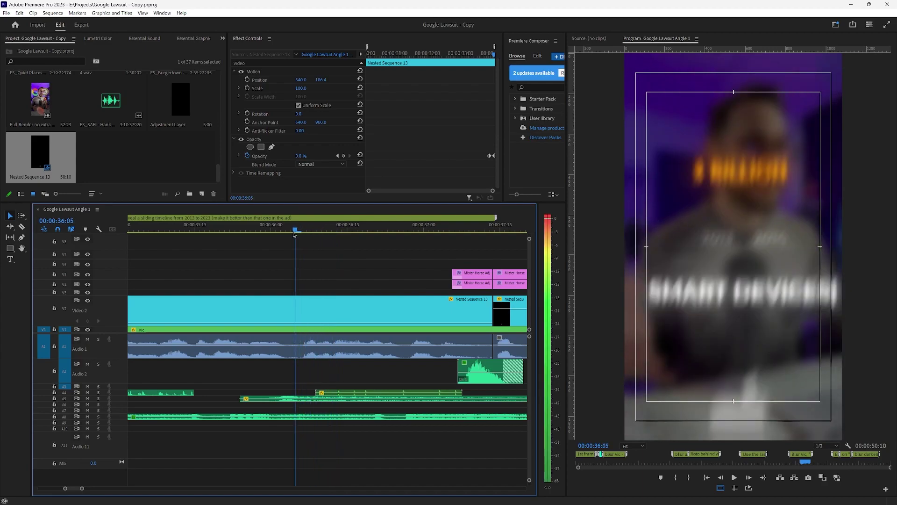
key(ctrl+k)
key(Left)
key(Left)
key(Left)
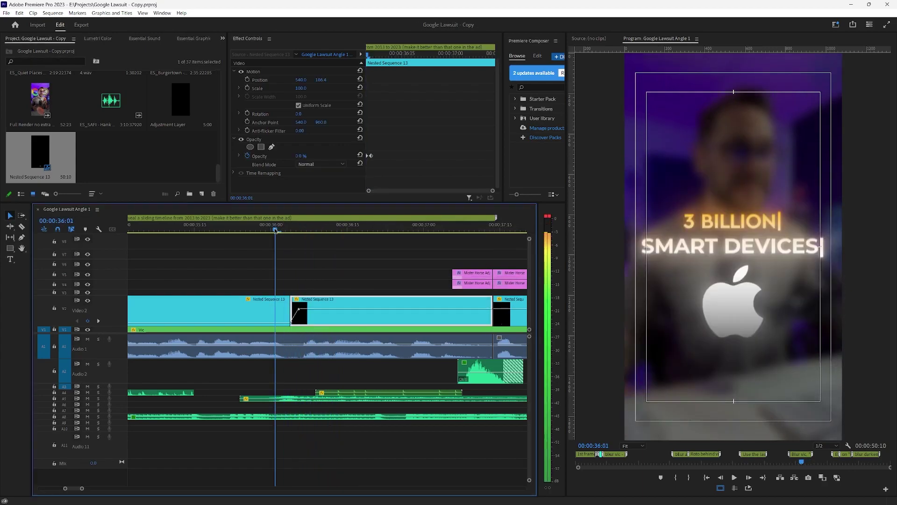
key(space)
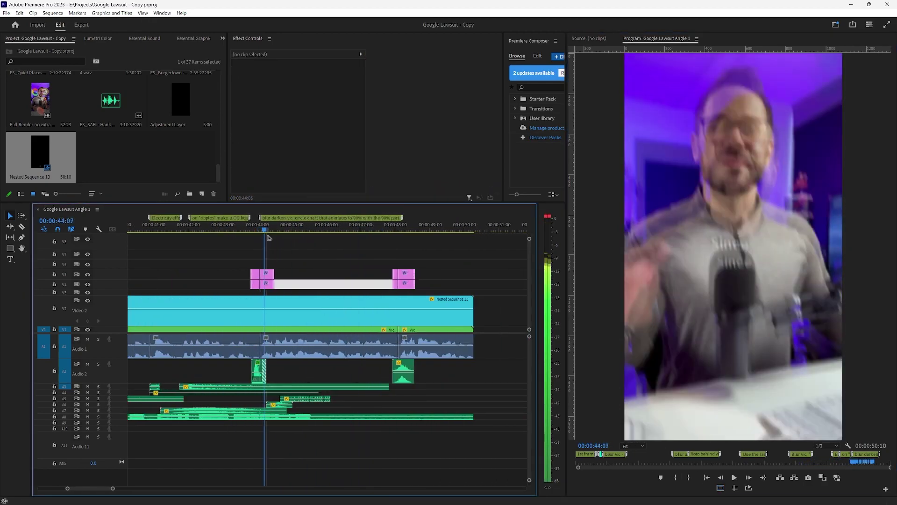
Cut Nested Sequence 13 at the start and end of the 90% pie chart section and set that segment's opacity to 0%
drag(265, 229, 290, 237)
key(space)
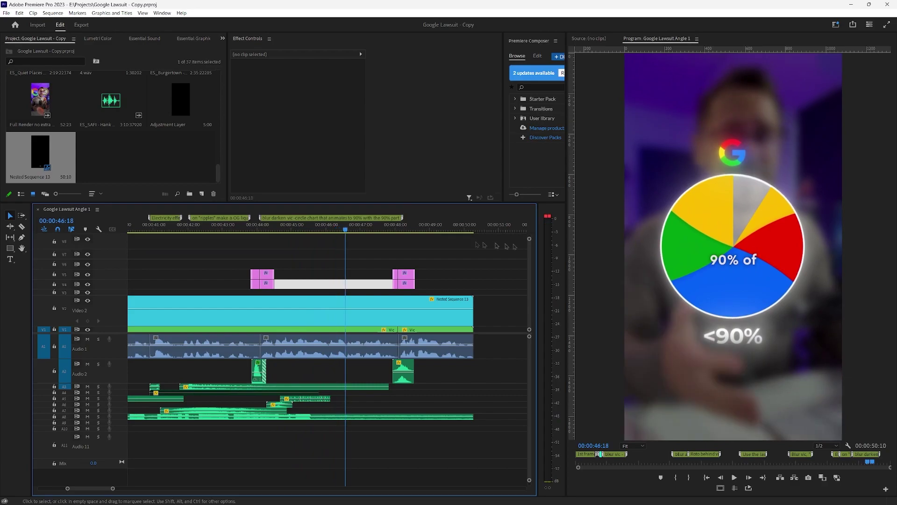
drag(359, 229, 239, 229)
key(c)
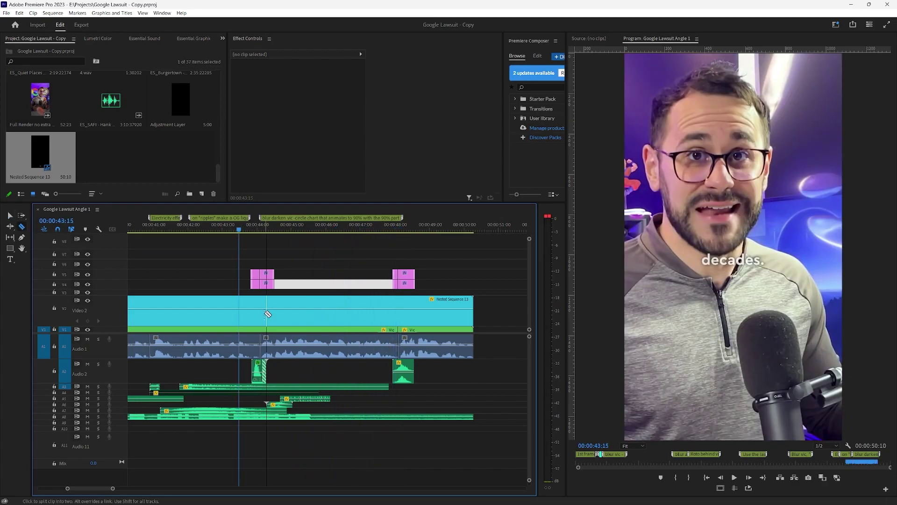
click(317, 314)
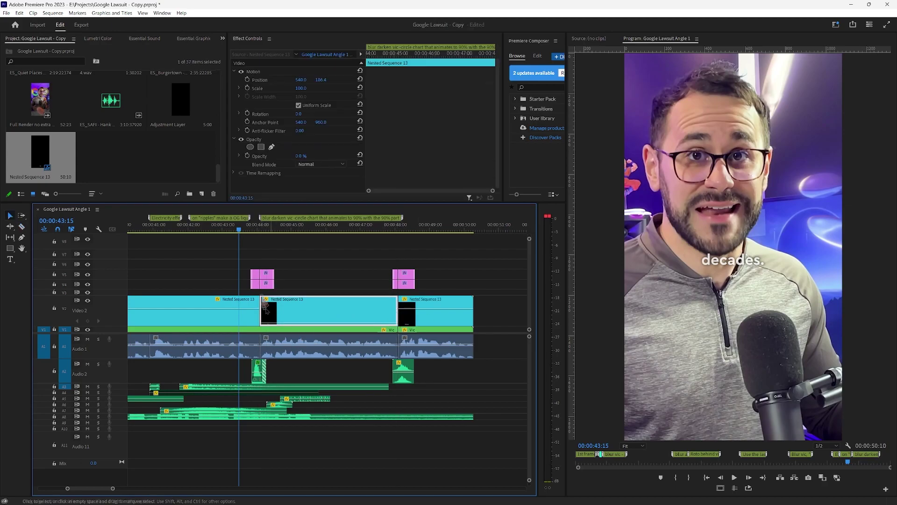
Save the project and review the caption segments by playing the ending and scrubbing back through the timeline
key(space)
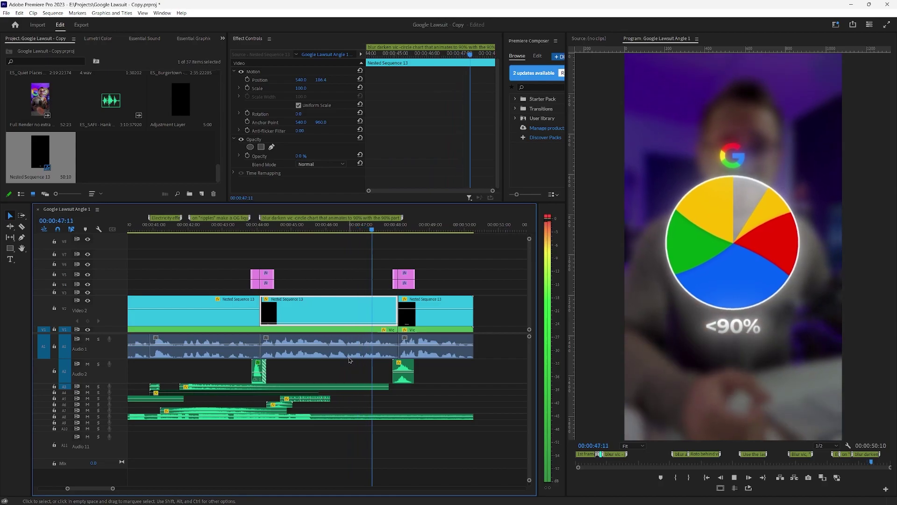
scroll(380, 369, down, 1)
scroll(380, 369, down, 5)
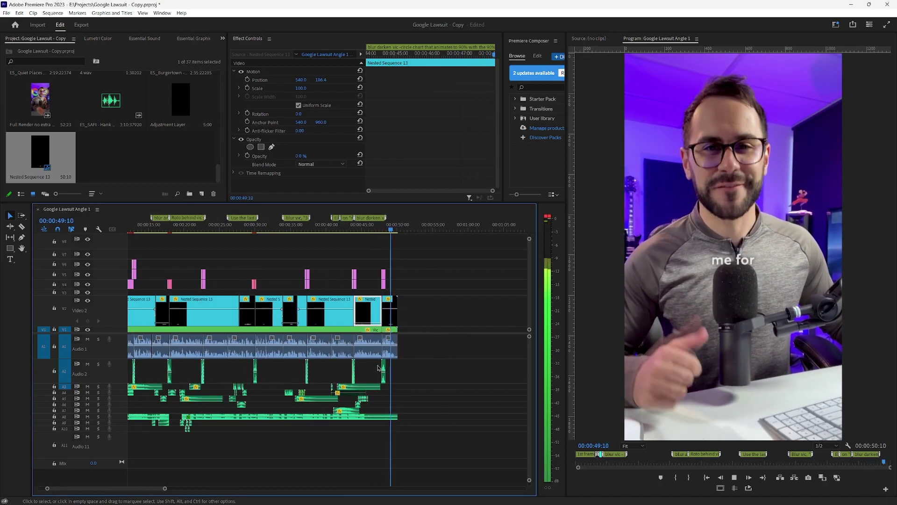
key(space)
key(ctrl+s)
drag(394, 230, 126, 231)
scroll(227, 362, up, 3)
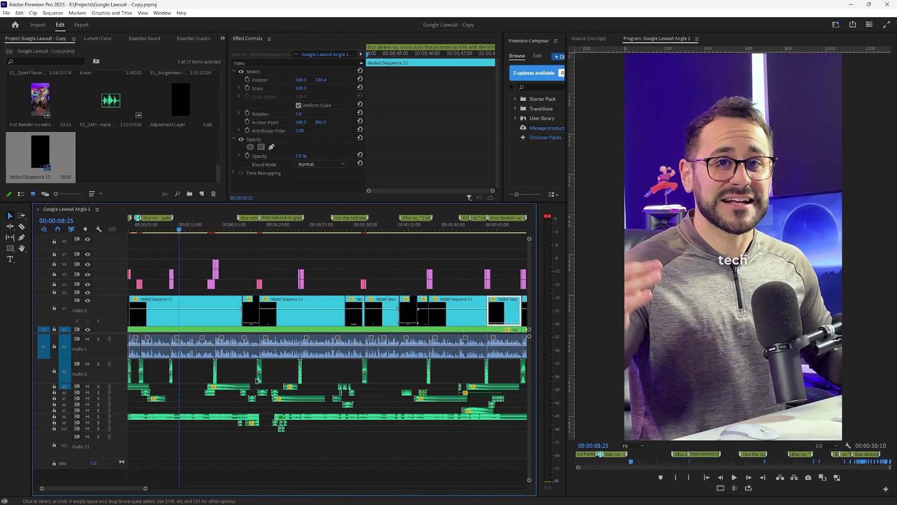
scroll(224, 369, down, 3)
scroll(223, 376, up, 3)
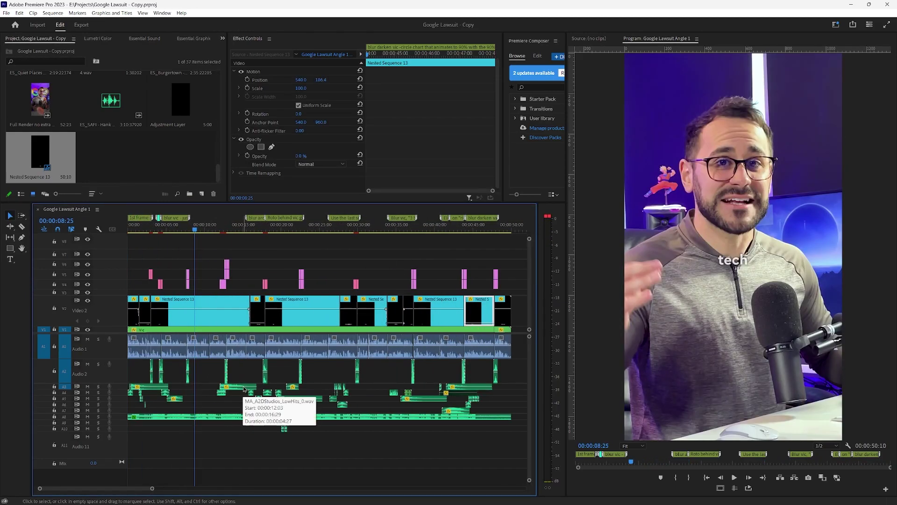